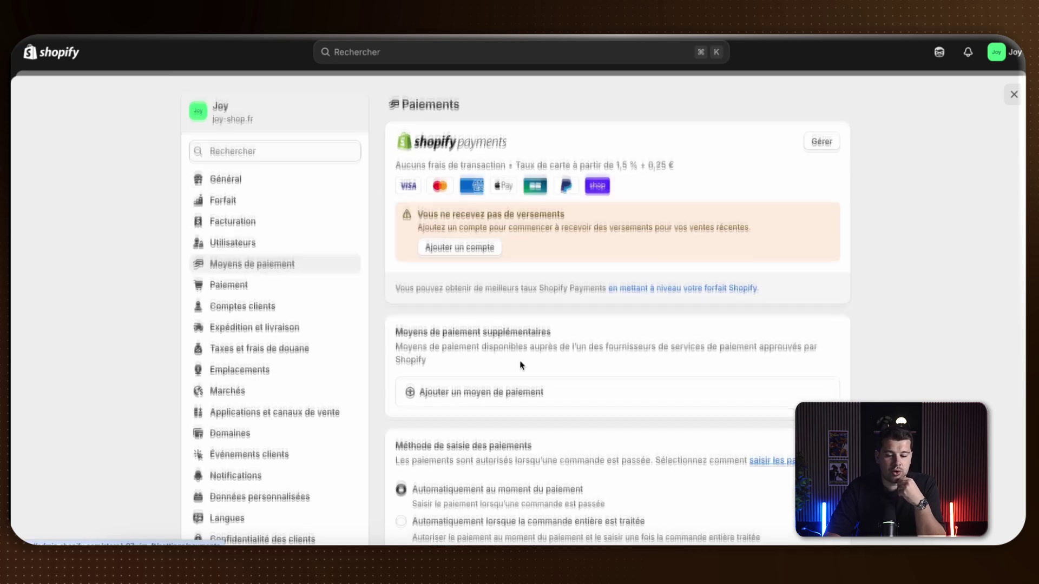
Step: Deactivate Shopify Payments from the billing information dialog in the Général settings, then close the dialog
scroll(606, 260, down, 1)
scroll(712, 184, down, 1)
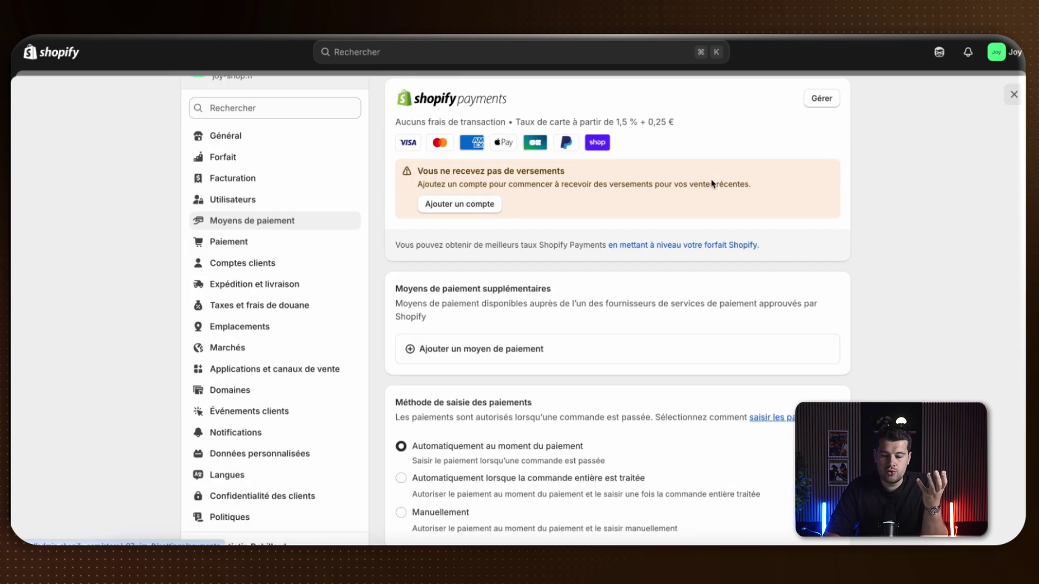
scroll(657, 258, up, 2)
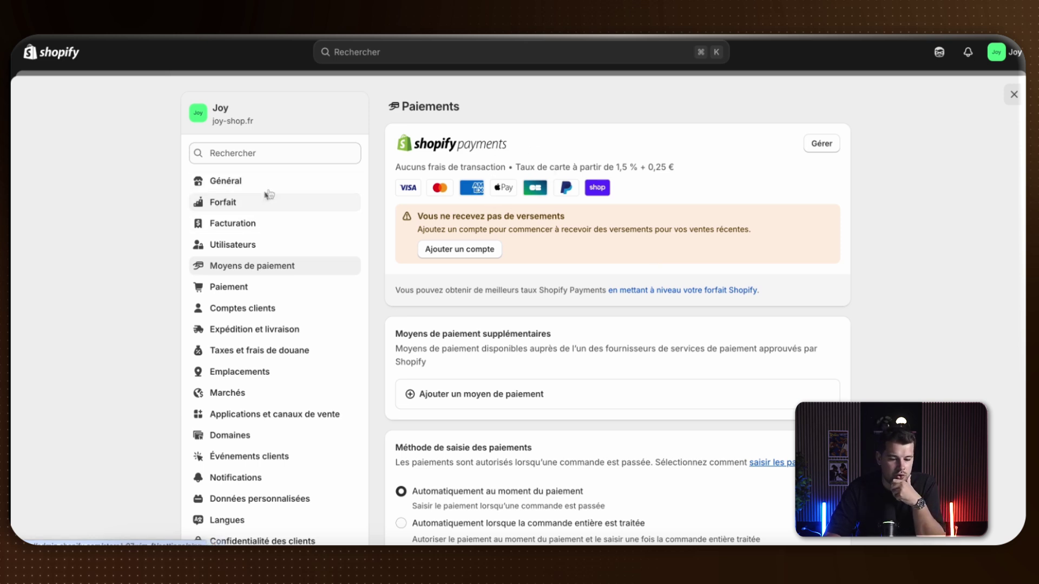
click(247, 189)
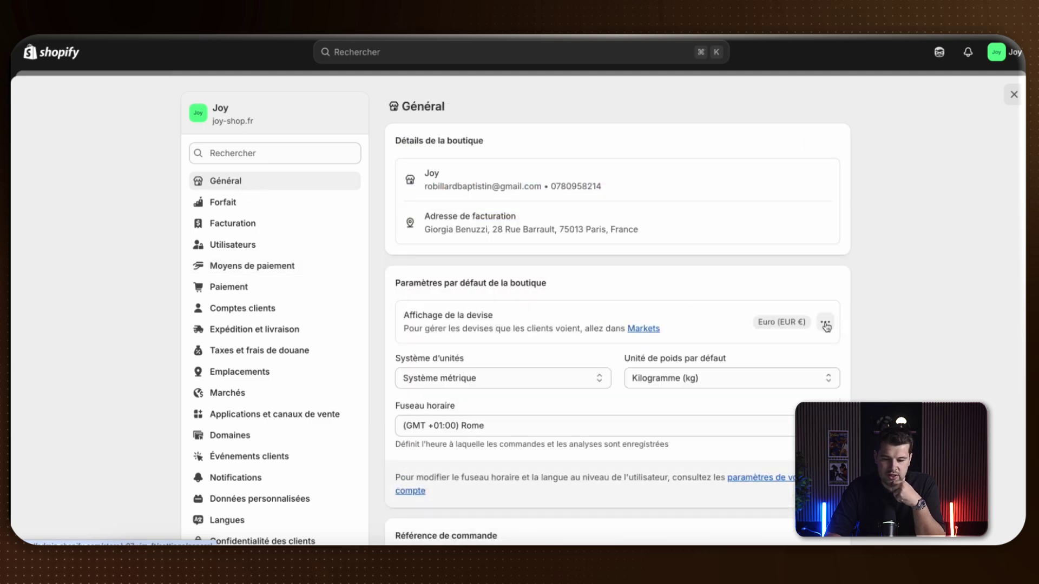
click(824, 223)
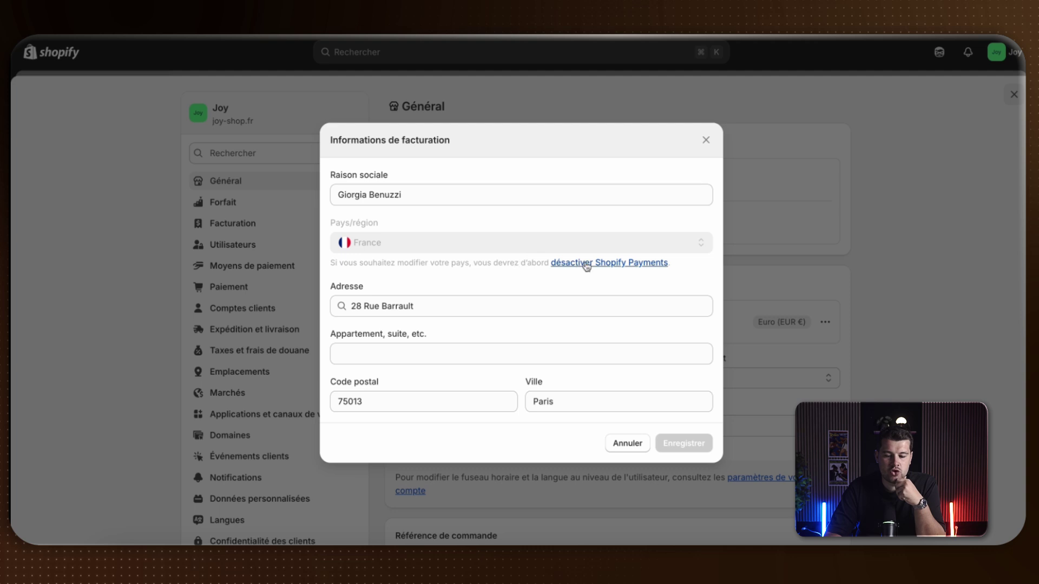
click(587, 264)
click(634, 346)
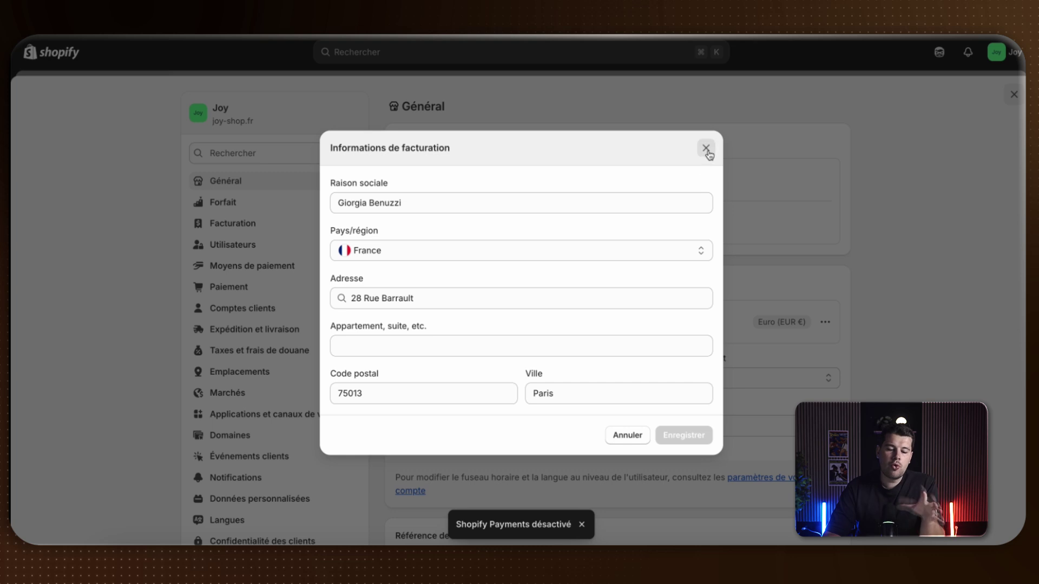
click(706, 150)
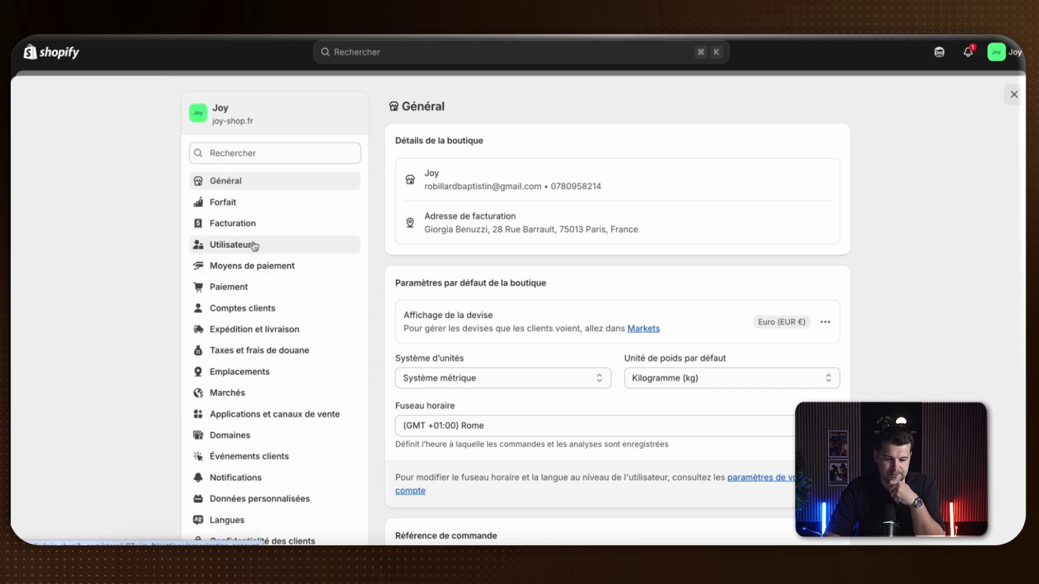
Step: Go to Moyens de paiement and list all other third-party payment providers
click(240, 268)
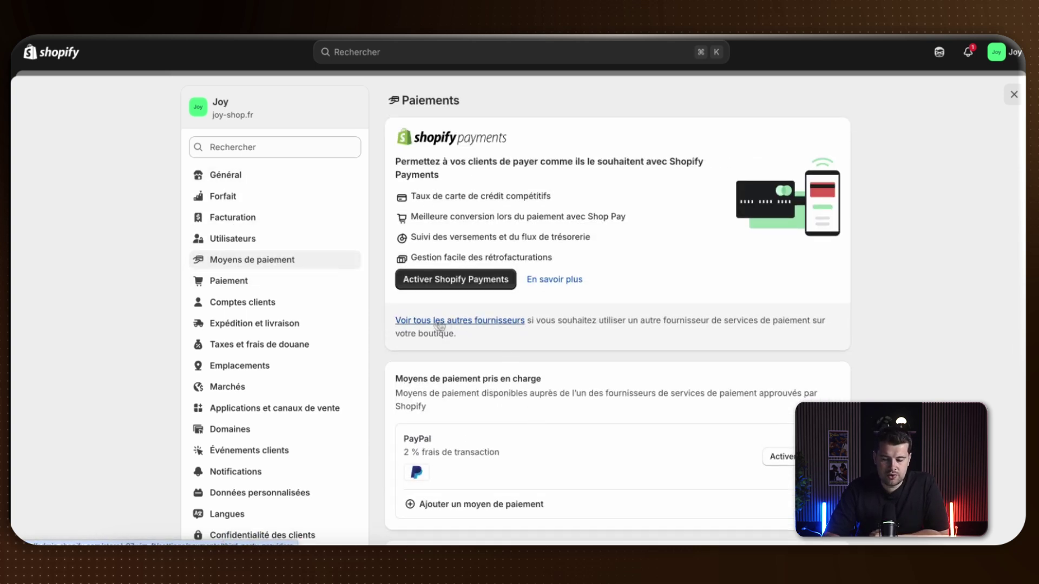
click(456, 325)
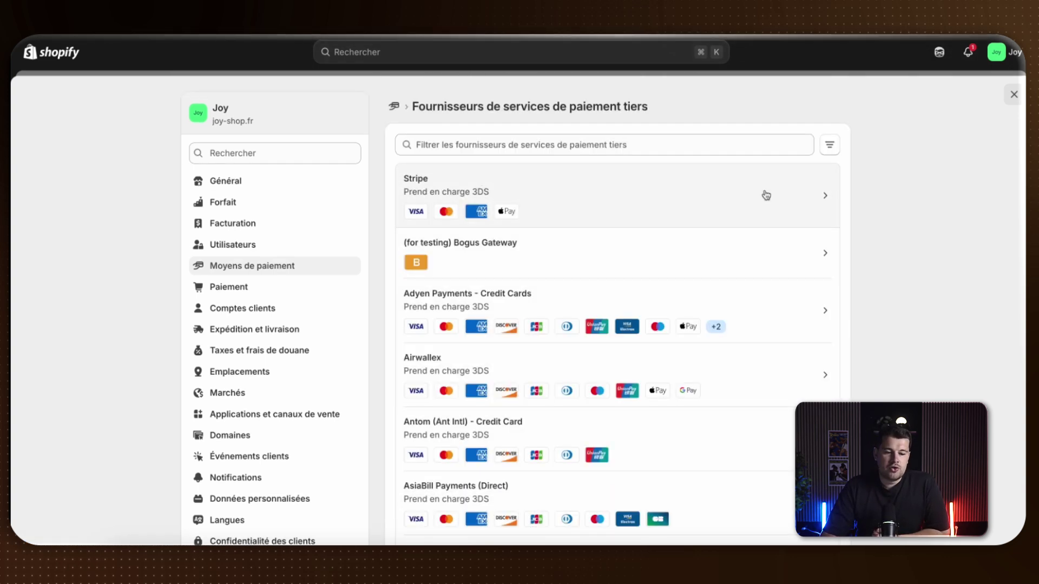
Step: Pick Stripe, switch to a different user, and submit the new account's e-mail
click(766, 194)
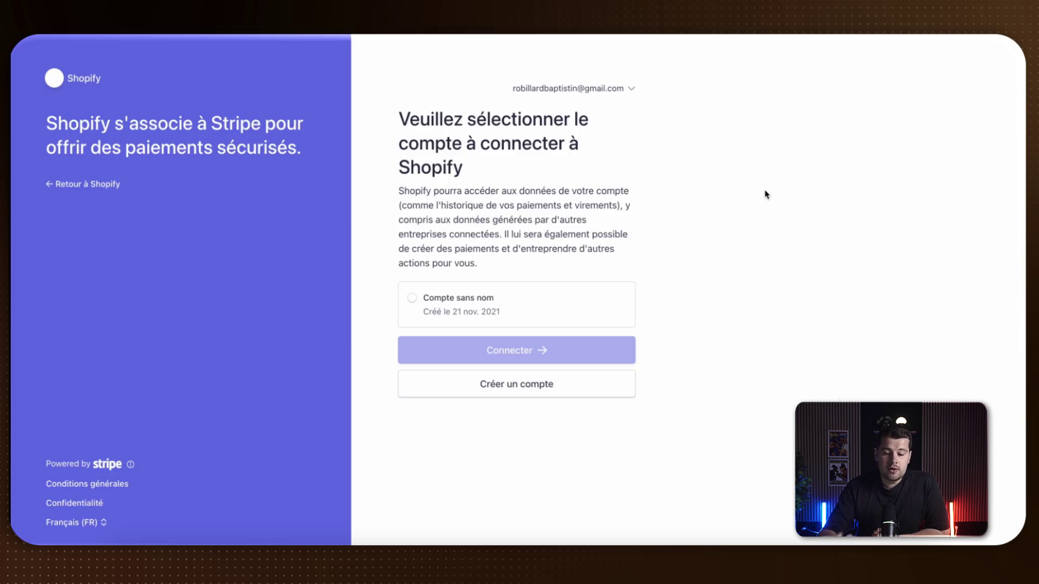
click(579, 91)
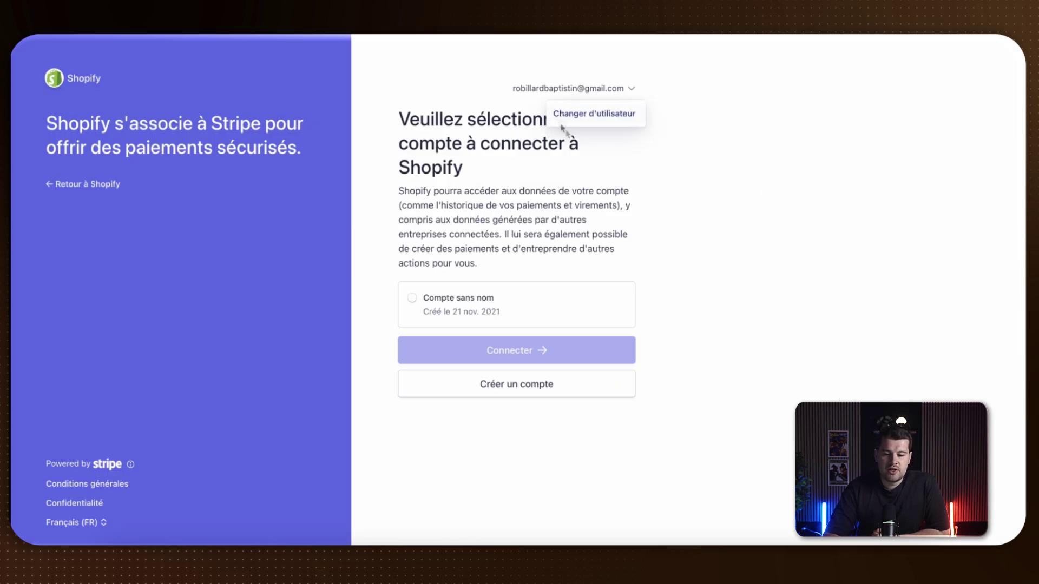
click(579, 111)
click(467, 257)
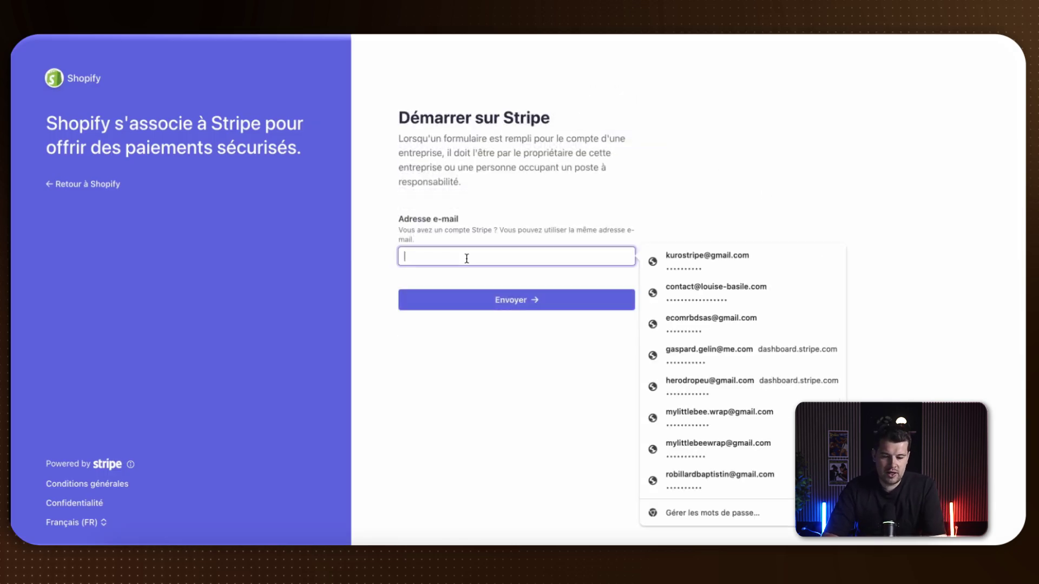
key(ctrl+v)
click(534, 305)
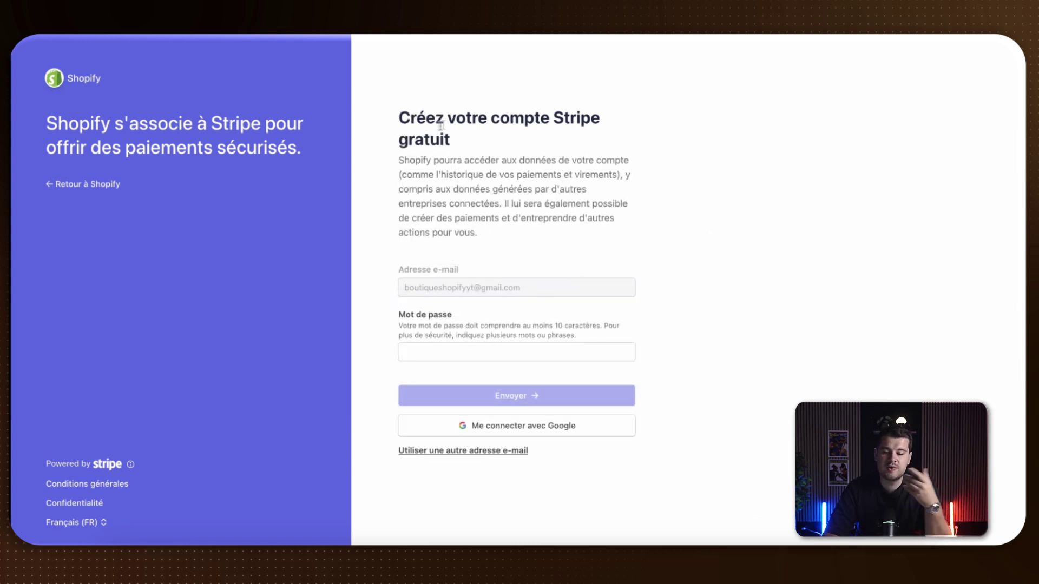
Step: Enter the account password and create the new Stripe account
click(470, 351)
click(739, 355)
click(528, 352)
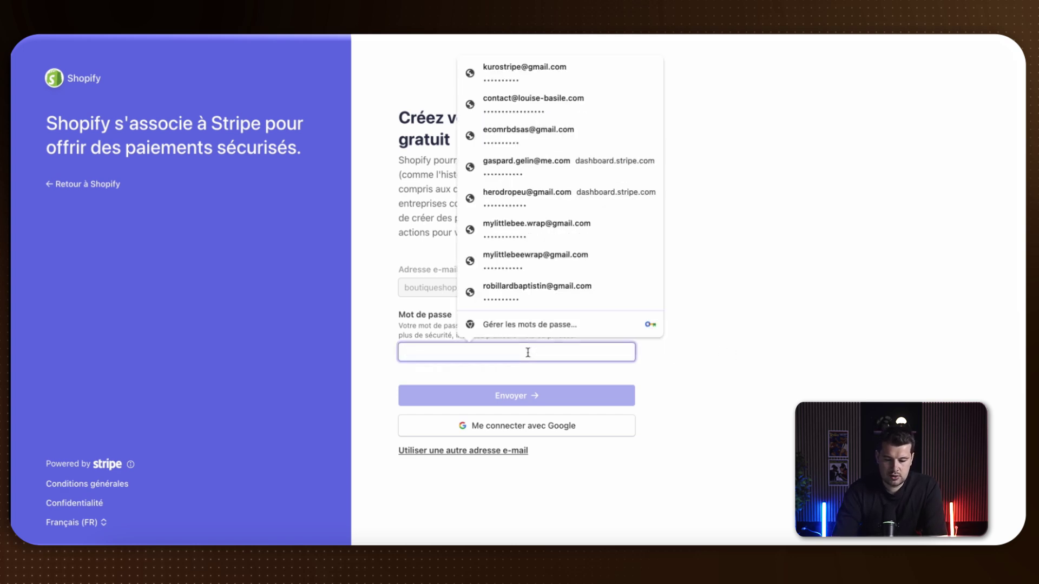
key(ctrl+v)
click(772, 383)
click(584, 422)
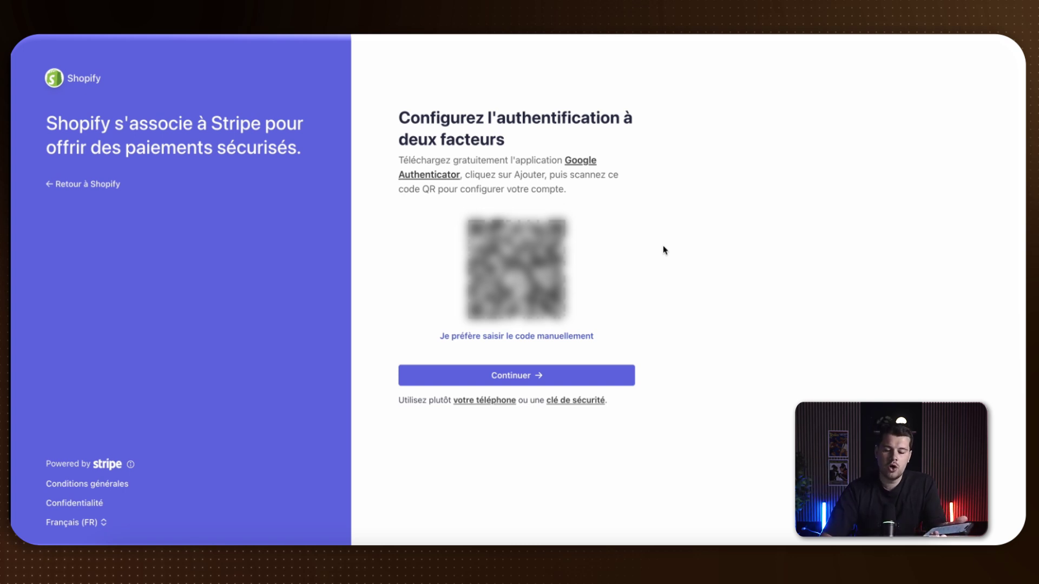
Step: Enter the Google Authenticator verification code and continue past the recovery code page
click(542, 376)
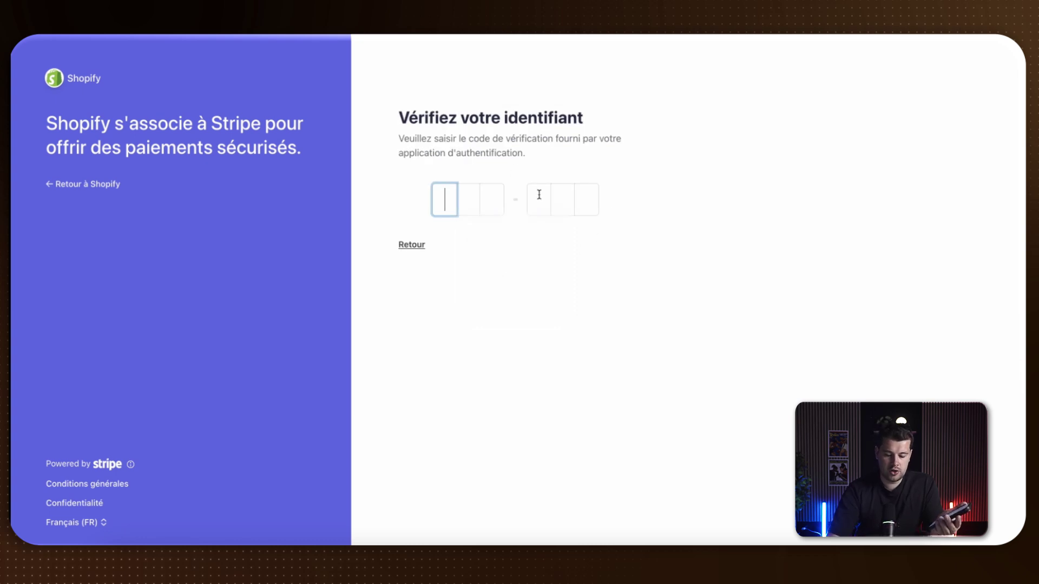
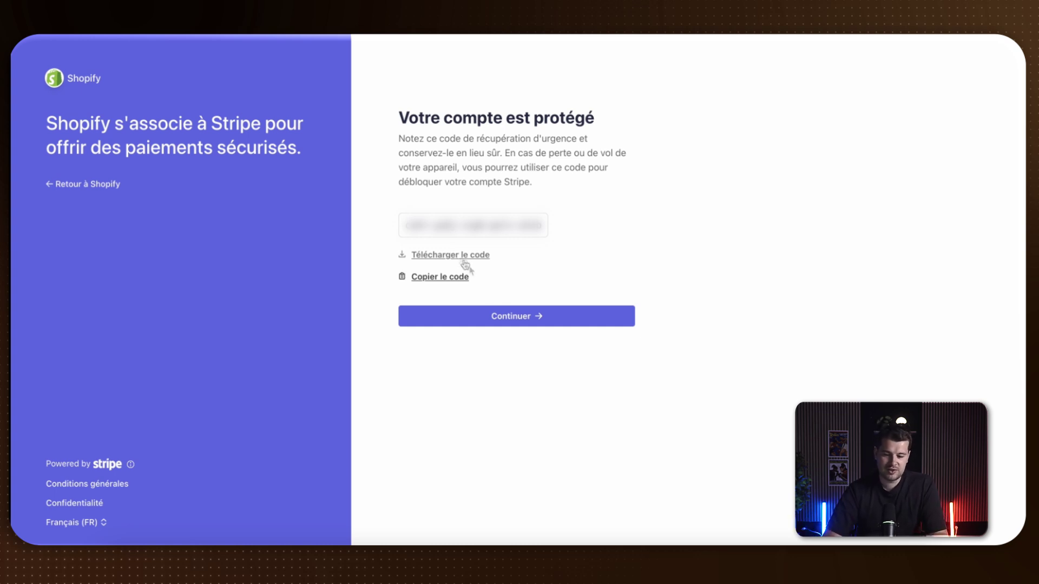
click(537, 324)
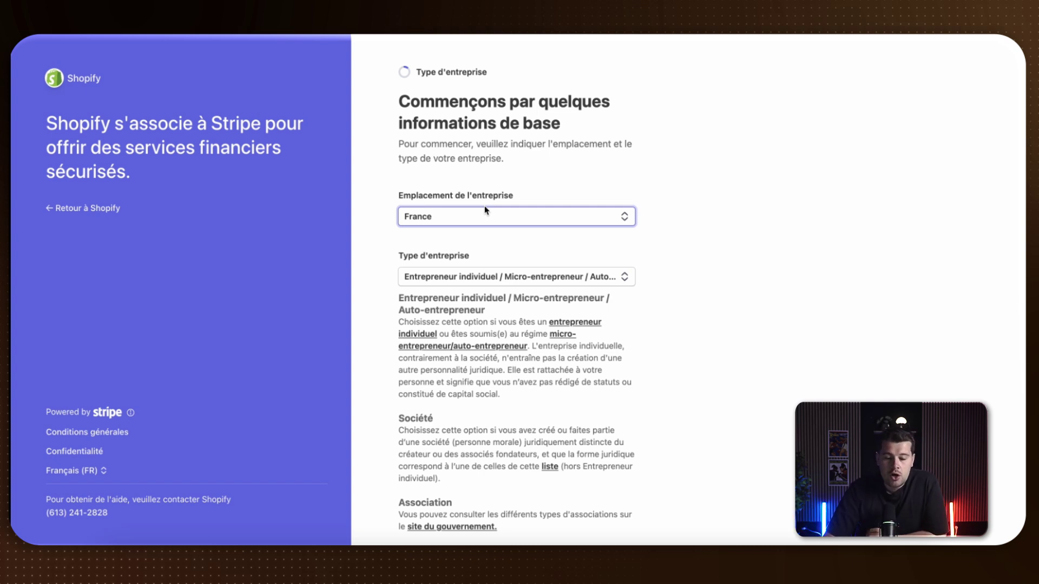
Step: Keep France and Entrepreneur individuel / Micro-entrepreneur as business location and type, then continue
scroll(485, 206, down, 2)
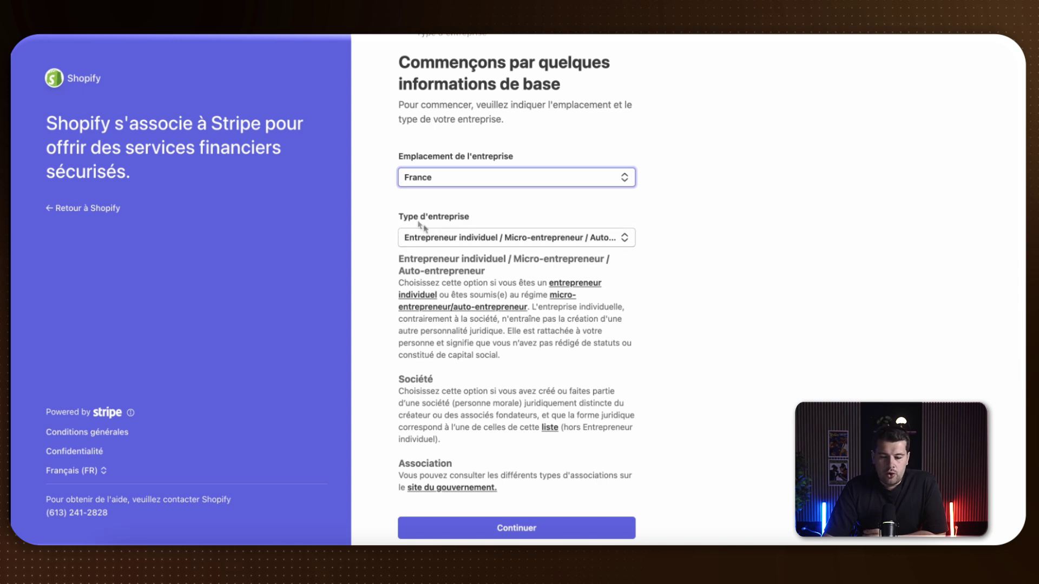
click(466, 237)
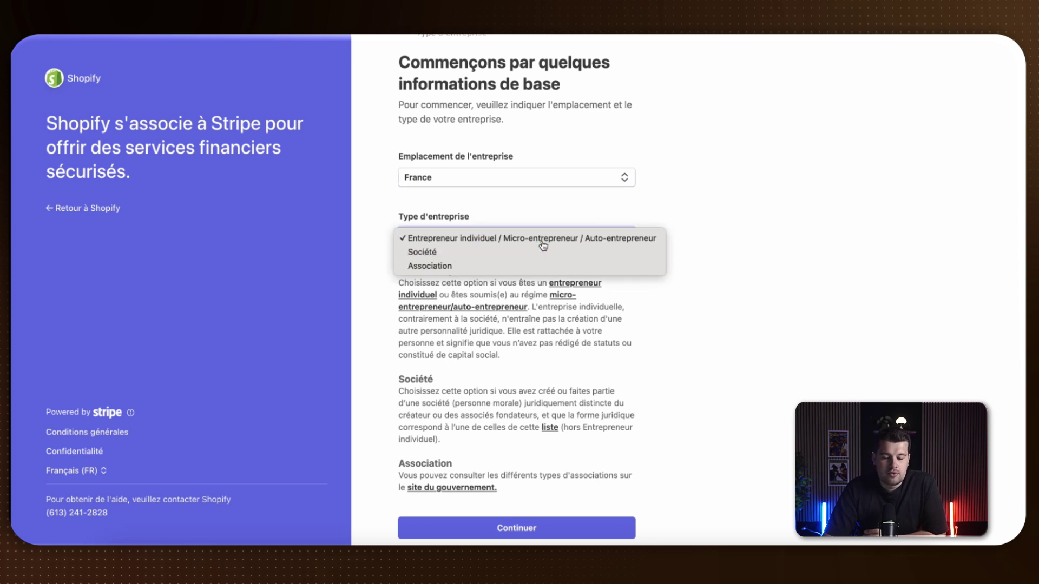
click(542, 241)
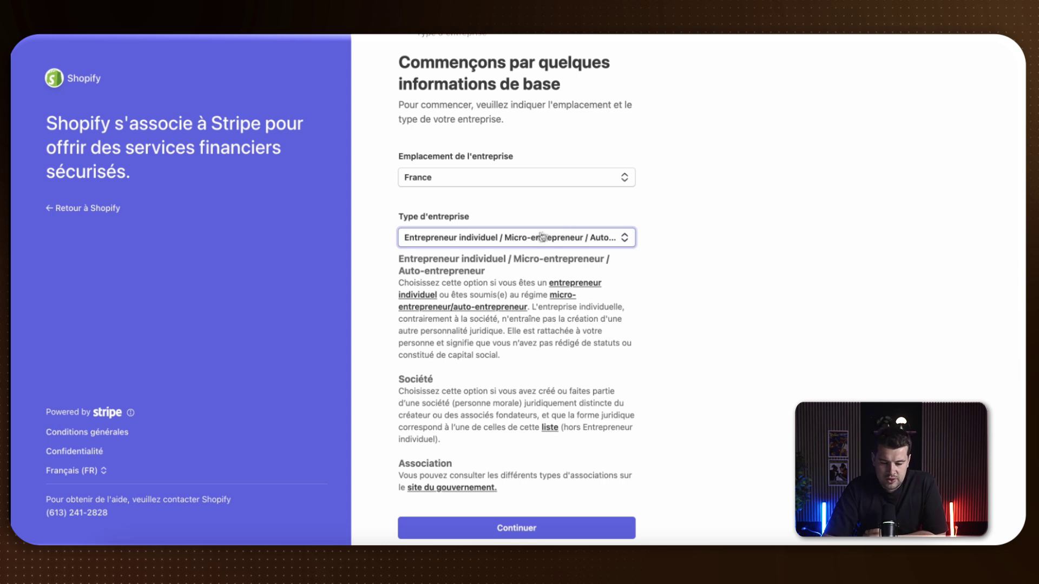
click(498, 536)
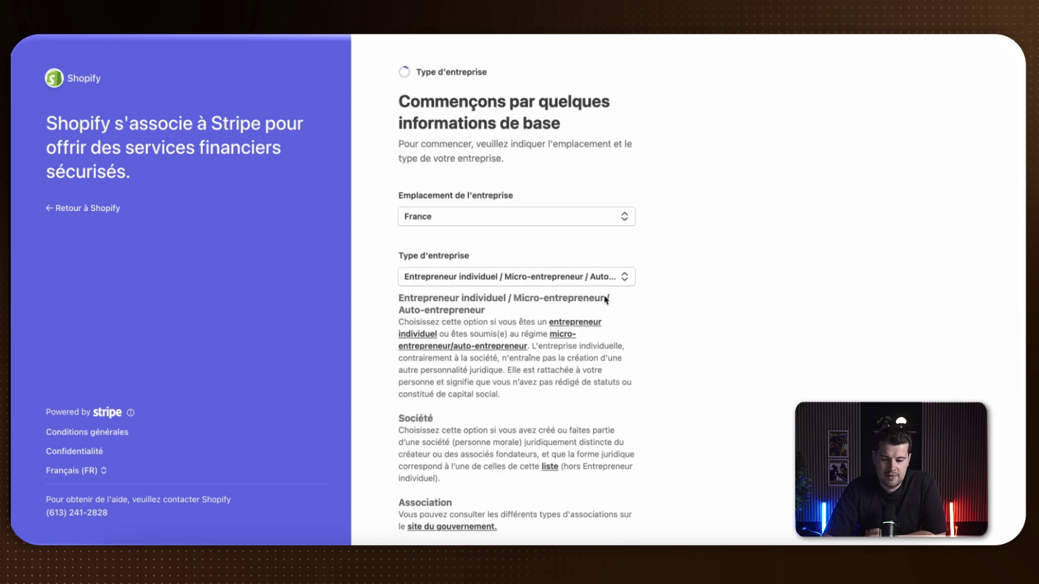
Step: Enter the first name, last name and date of birth in the personal details
click(563, 259)
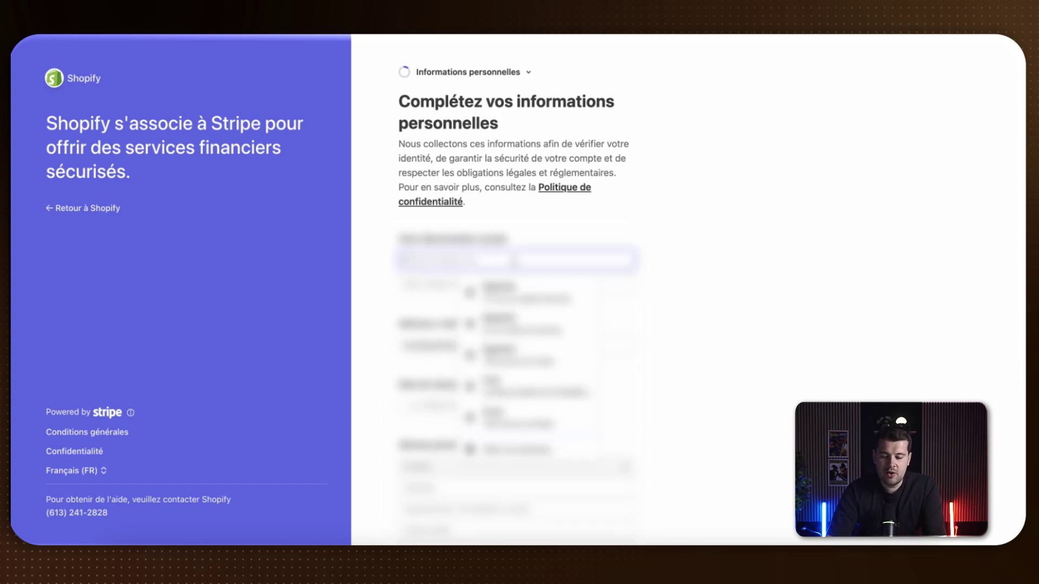
text(Prenom)
key(Tab)
text(Nom)
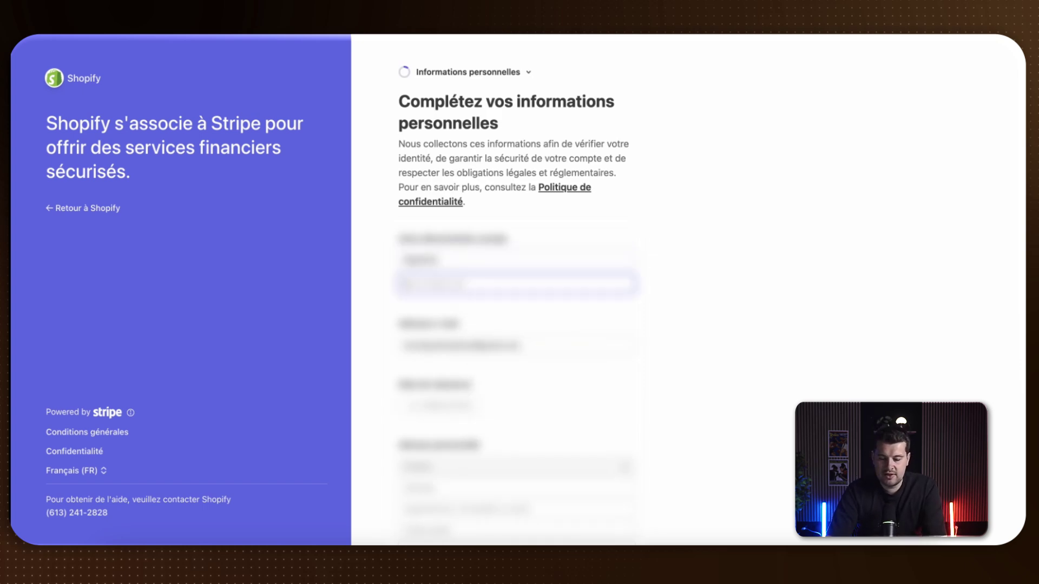
text(s)
click(879, 205)
scroll(878, 205, down, 2)
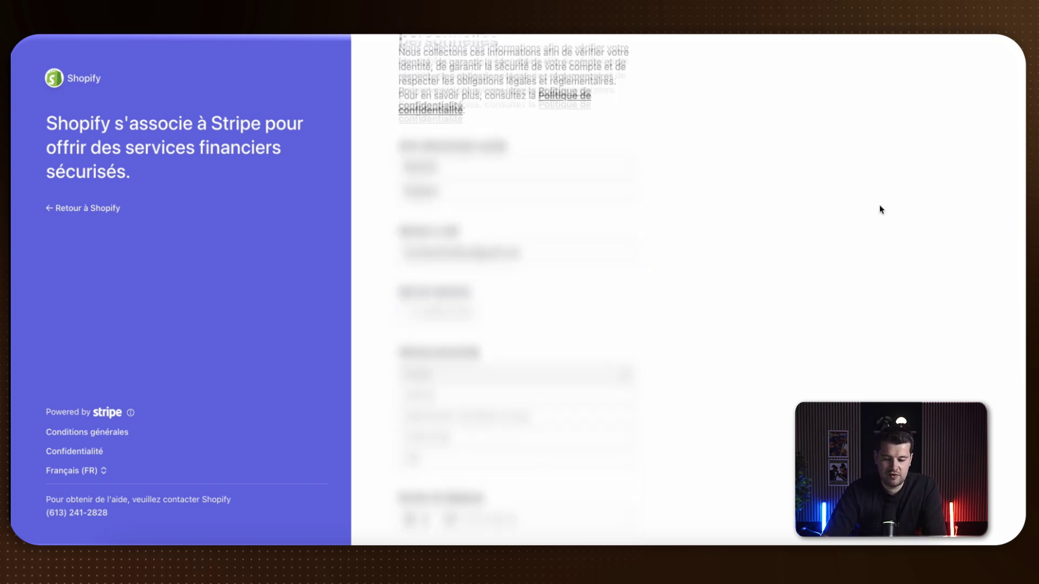
click(403, 298)
text(01011990)
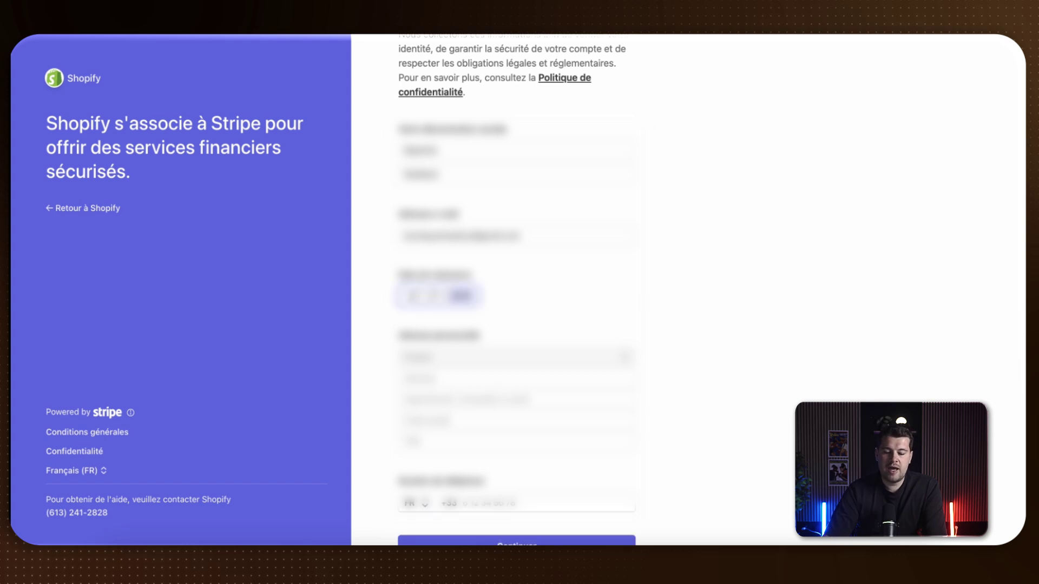
Step: Autofill the home address and phone number from saved details and submit the personal details
click(435, 374)
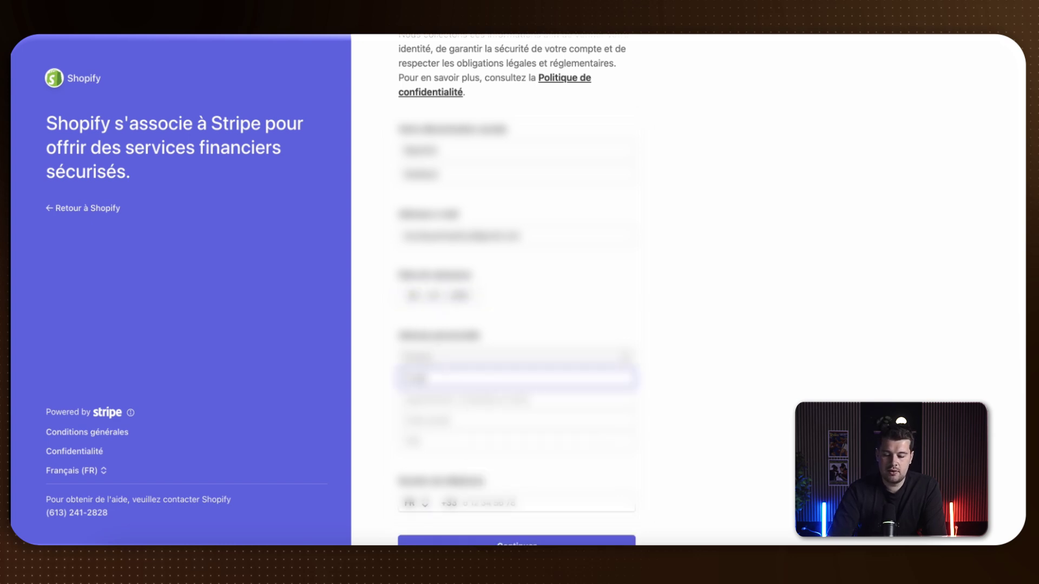
click(506, 504)
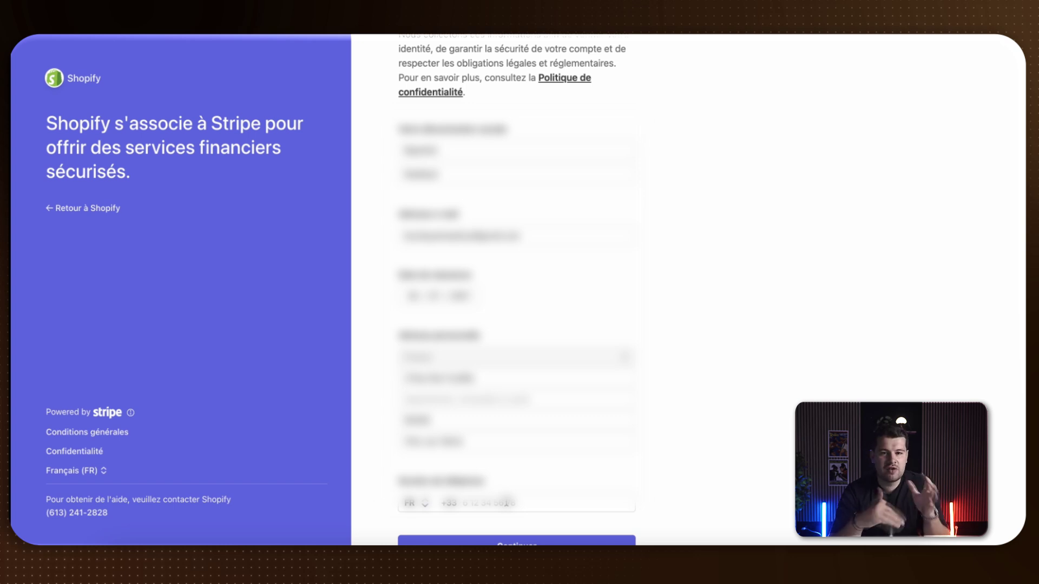
scroll(506, 504, down, 2)
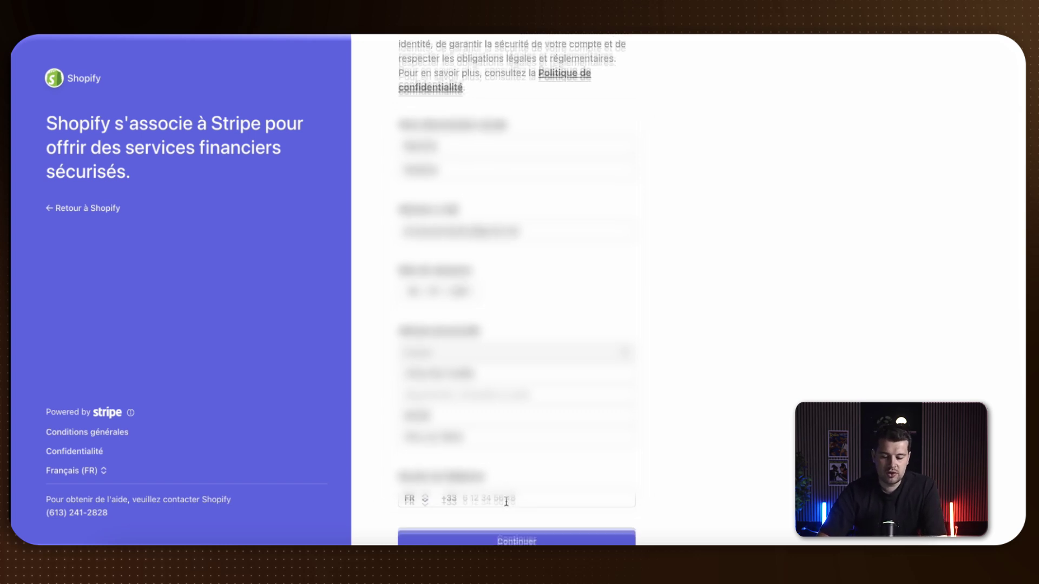
click(503, 454)
click(536, 427)
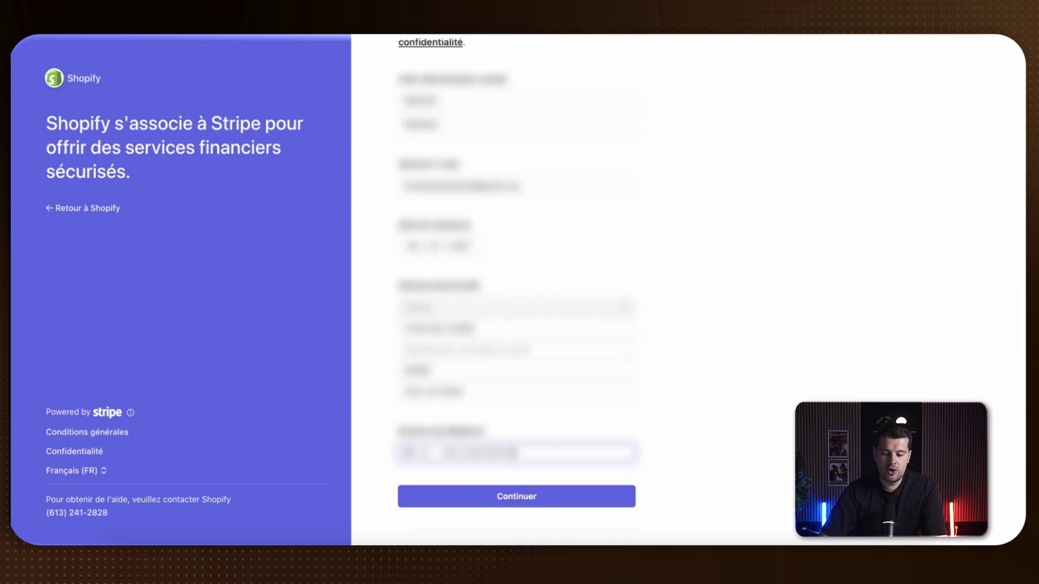
click(527, 496)
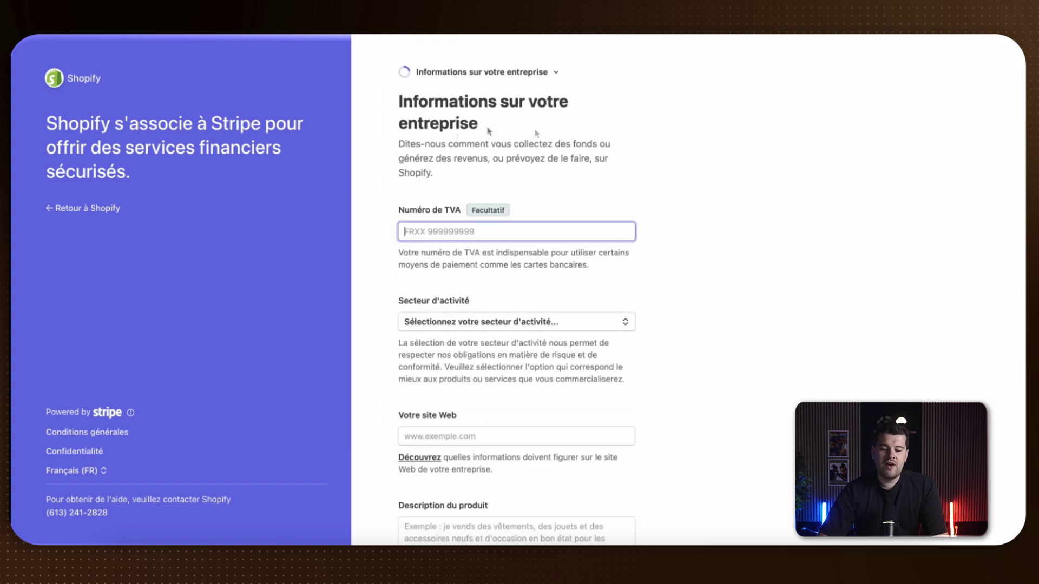
Step: Leave the optional VAT number empty and set the industry to Commerce de détail > Autres marchandises
scroll(544, 218, down, 1)
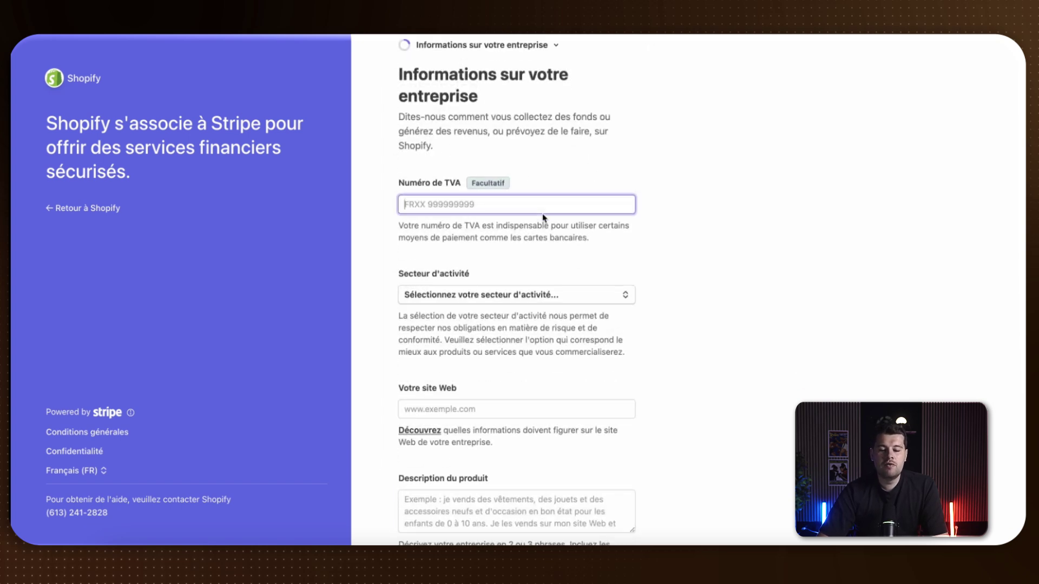
click(470, 222)
triple_click(439, 179)
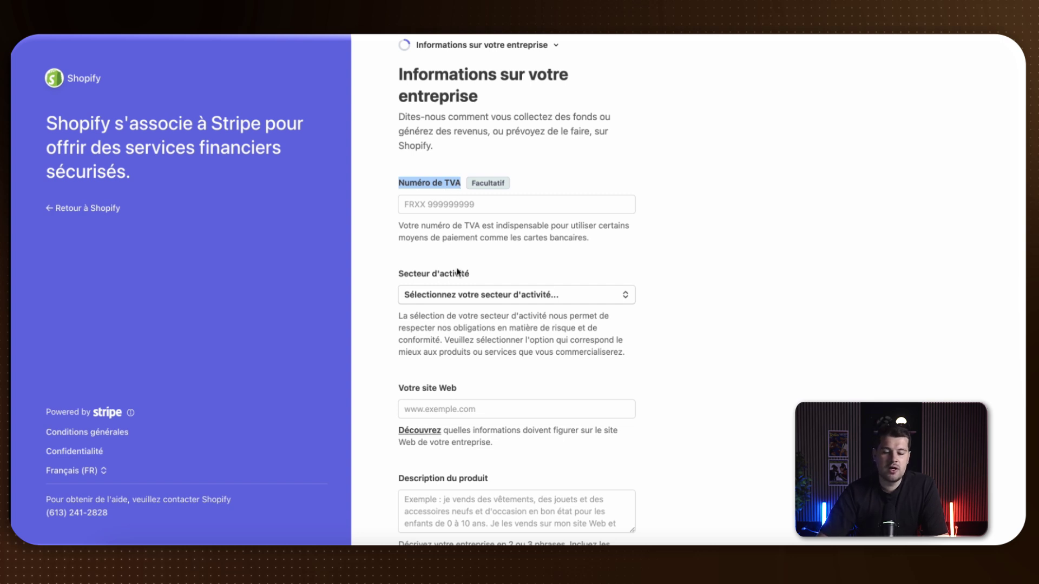
scroll(490, 237, down, 5)
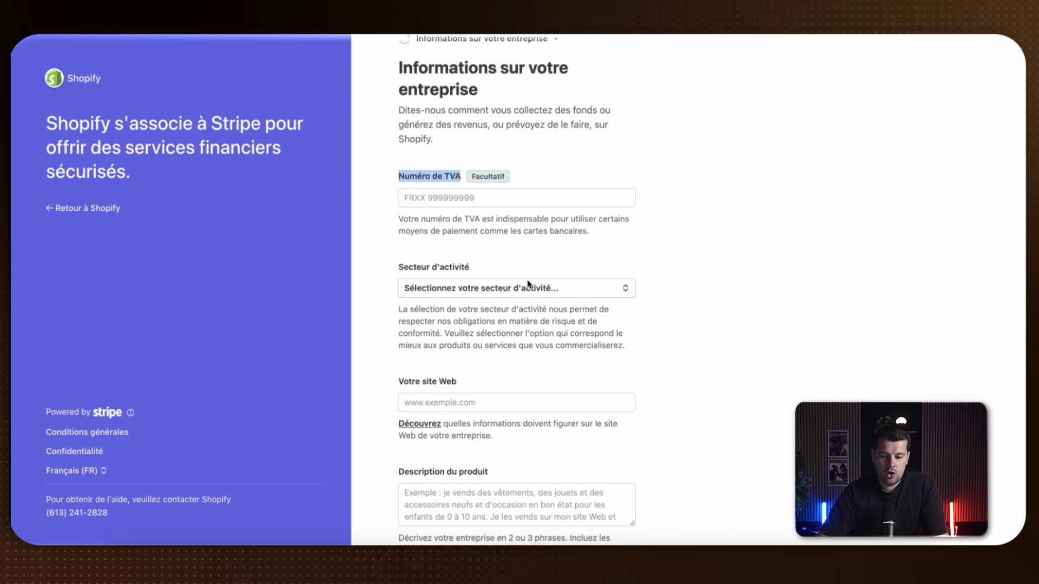
click(472, 178)
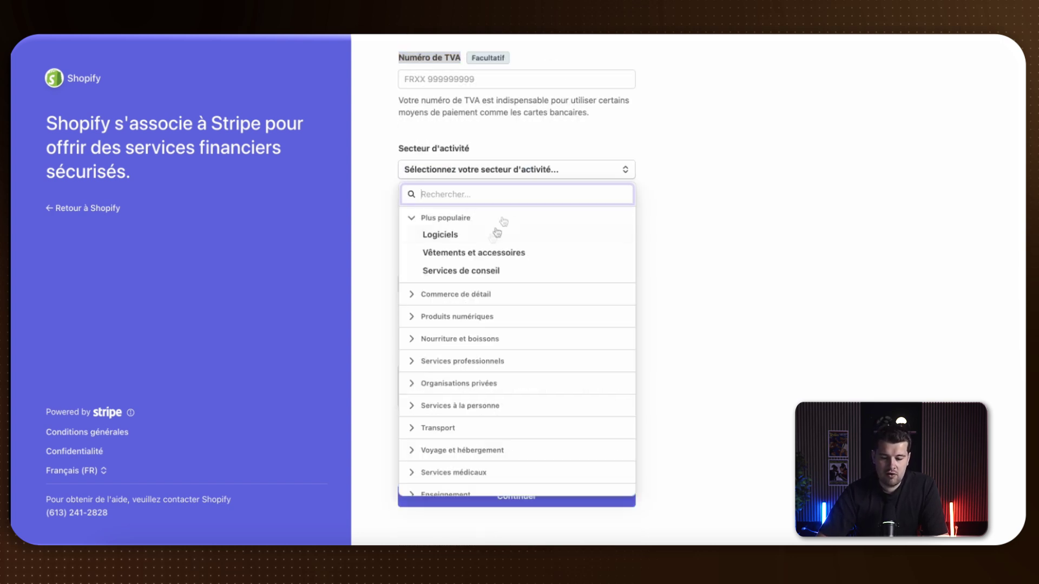
click(446, 292)
scroll(482, 330, down, 1)
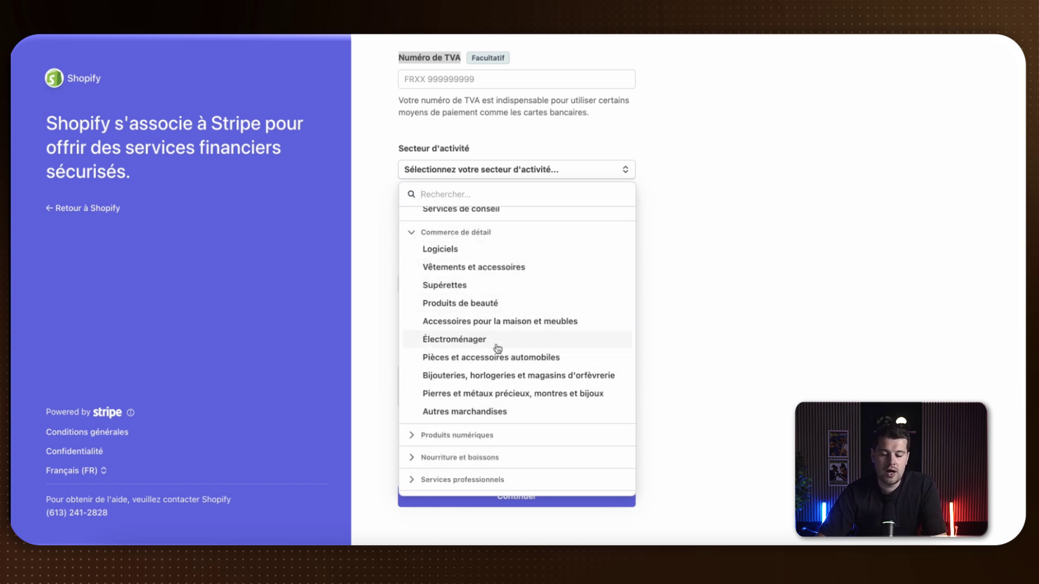
click(479, 412)
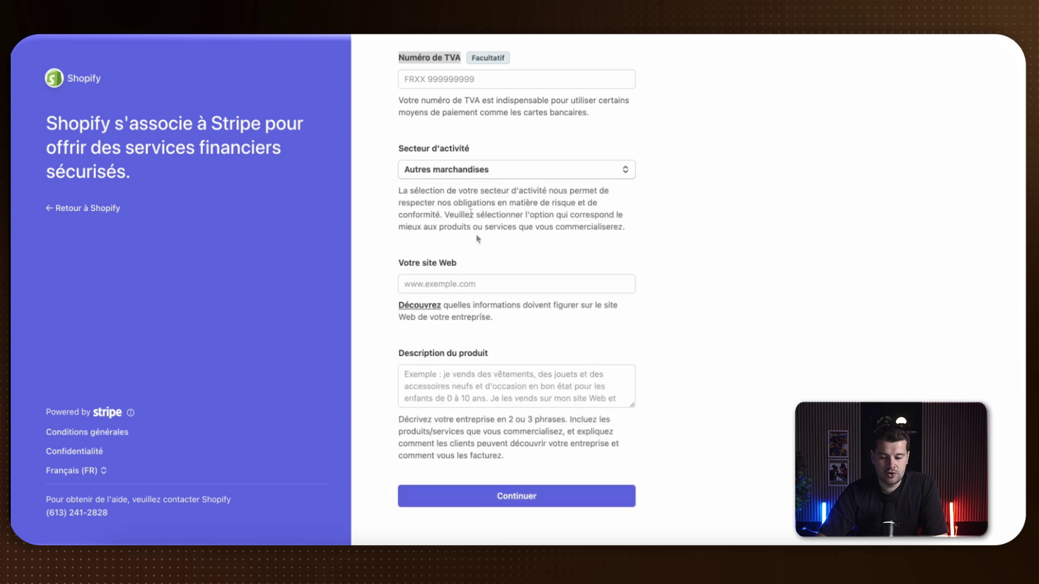
Step: Paste the store's website and describe the product: 'Je vends des vêtements de sport… en 5 à 6 jours ouvrés au domicile'
click(474, 288)
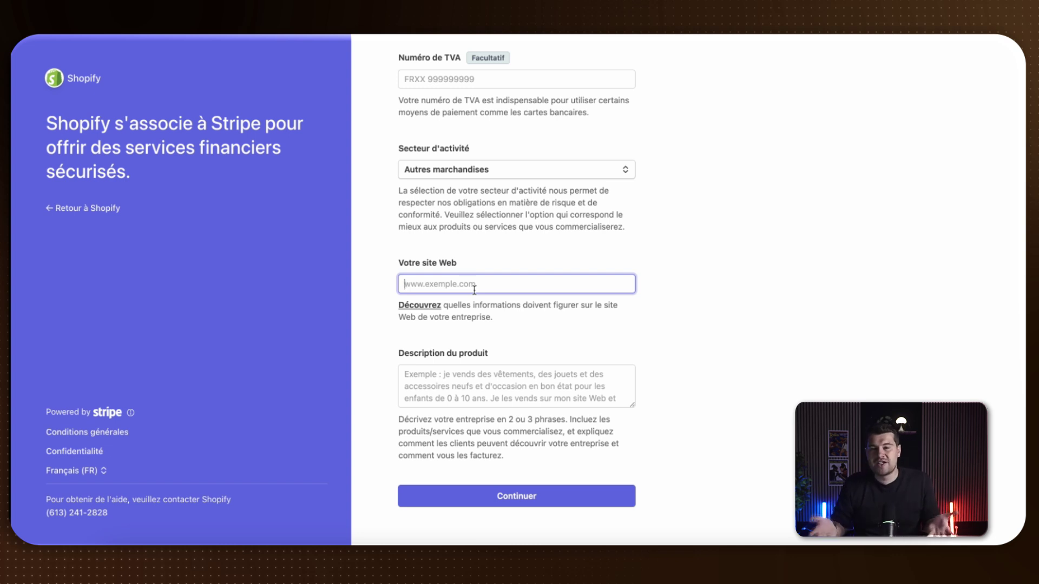
key(ctrl+v)
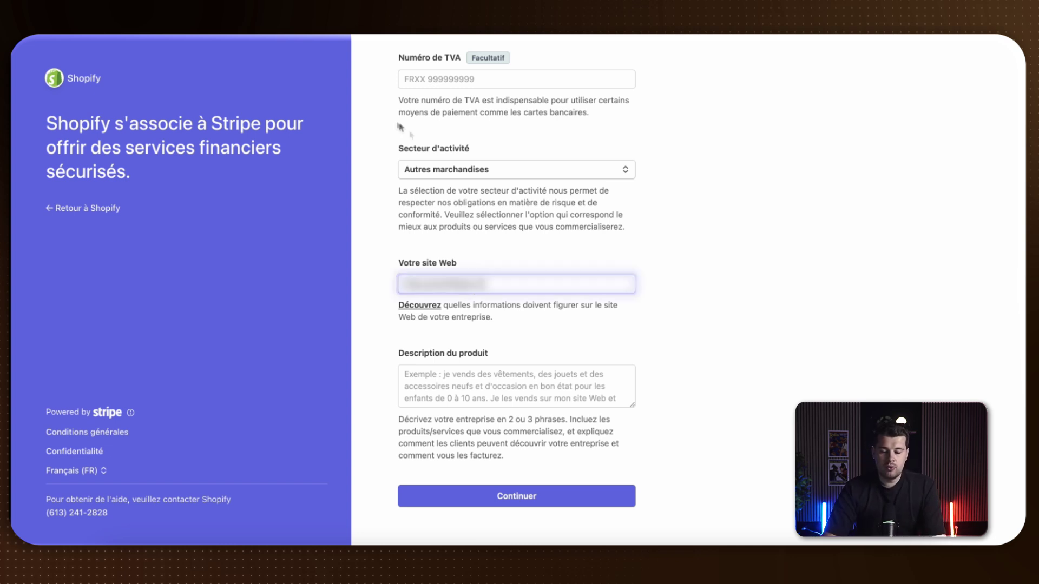
click(508, 379)
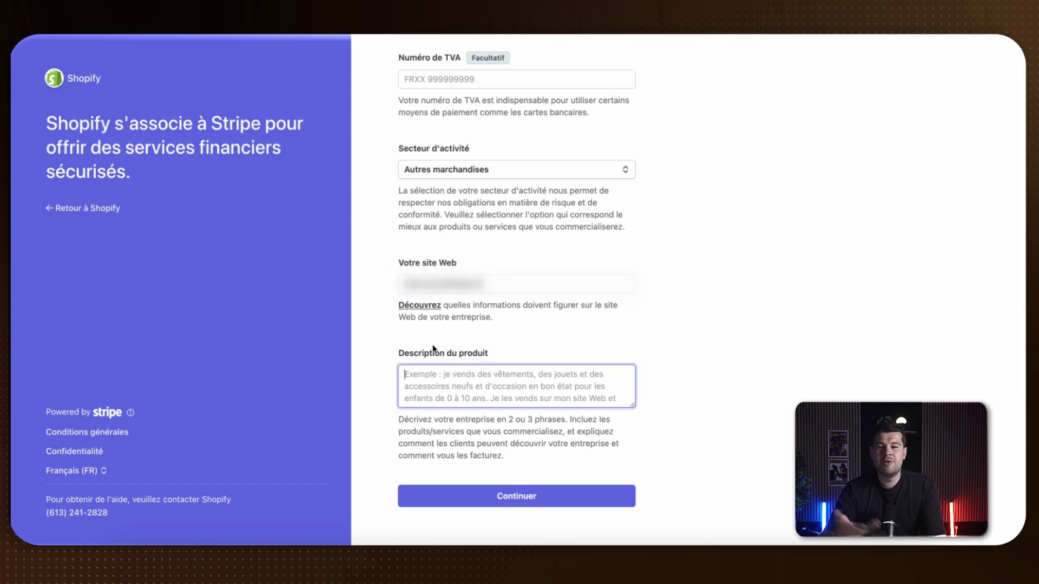
text(Je )
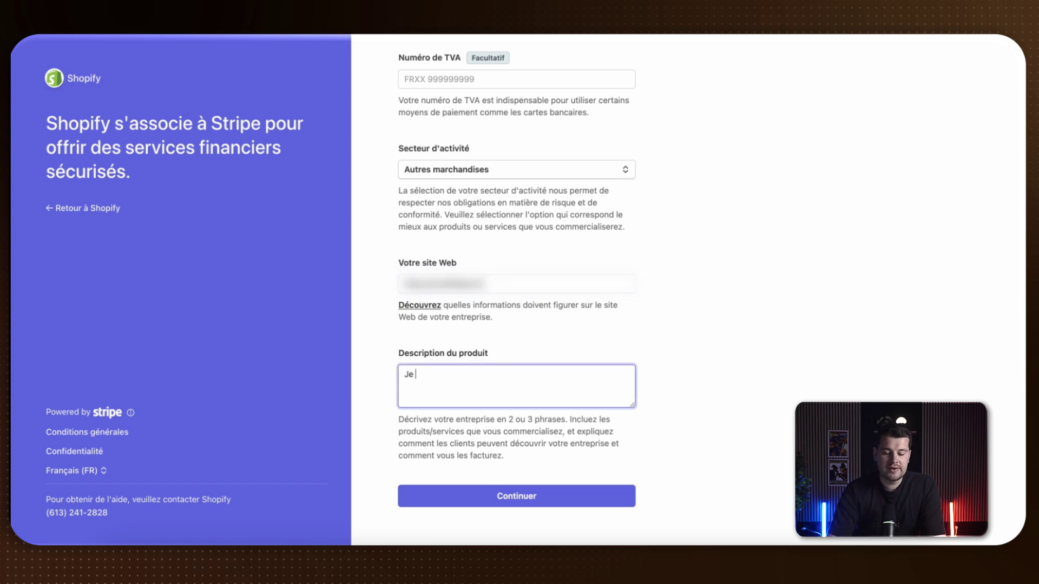
text(vends des vêt)
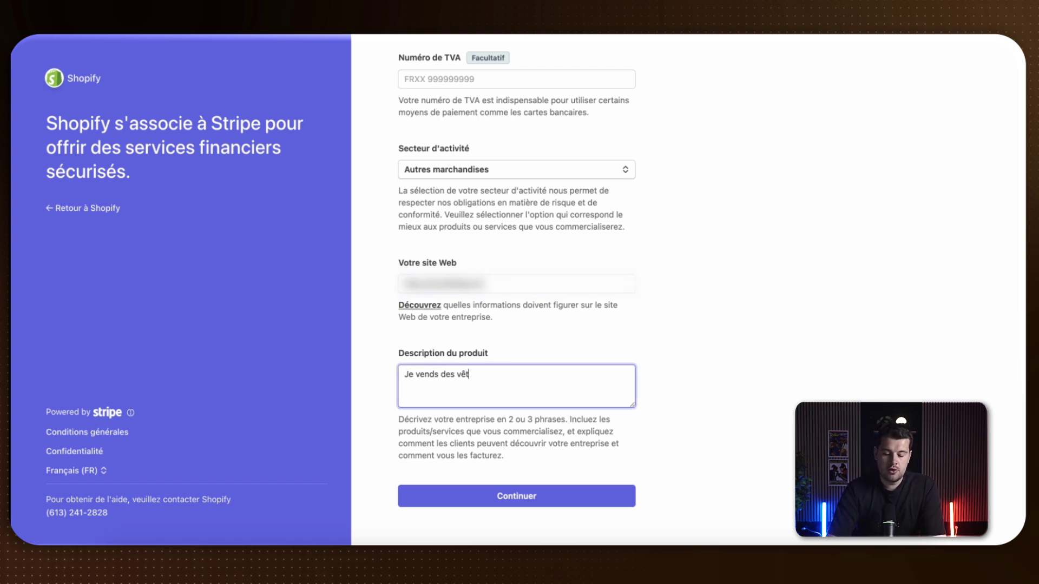
text(ements de sport et)
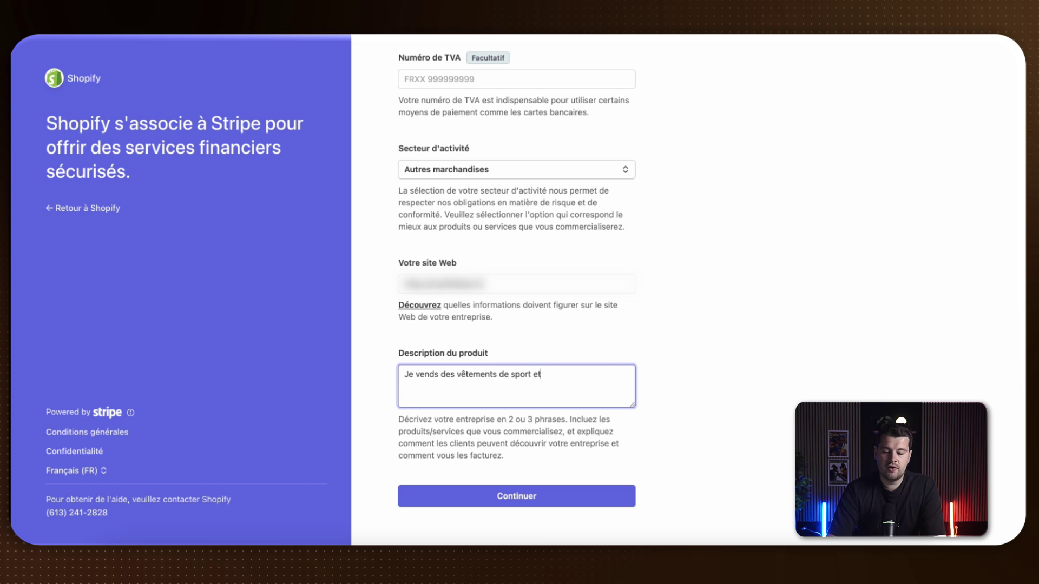
text( je livre de)
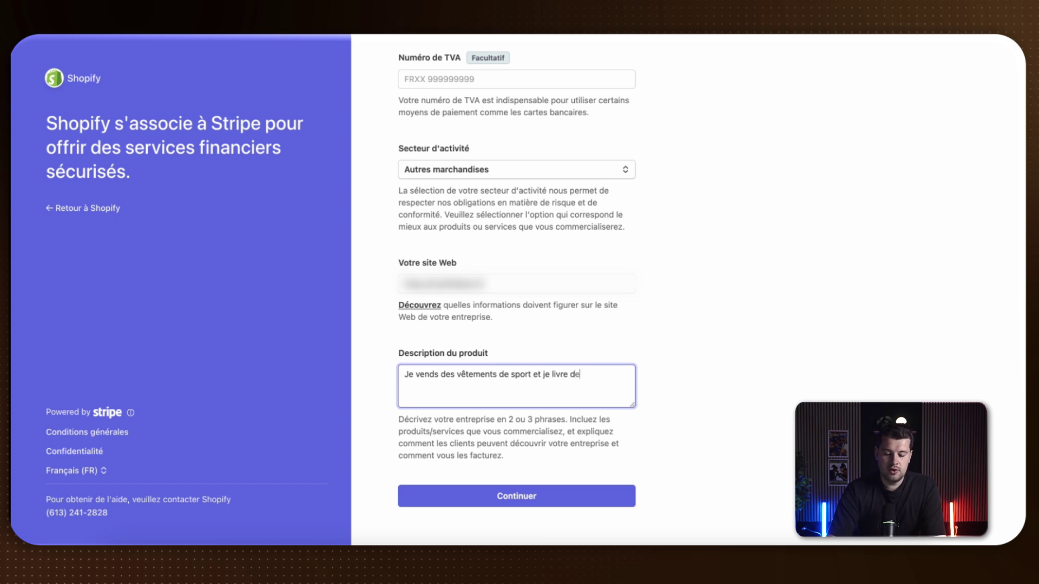
text(puis l'étranger e)
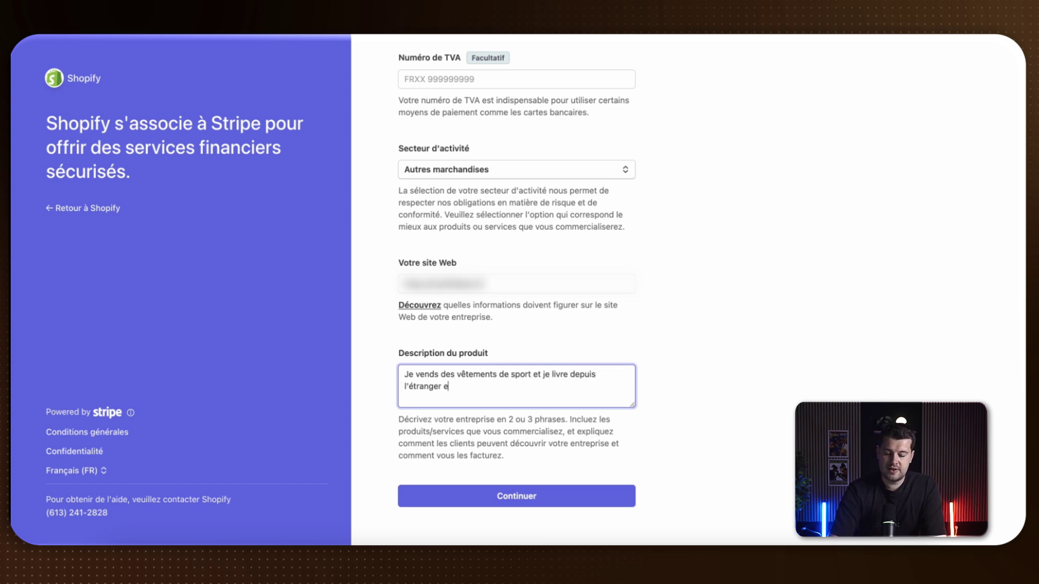
text(n 5 à 6 jours ouvrée)
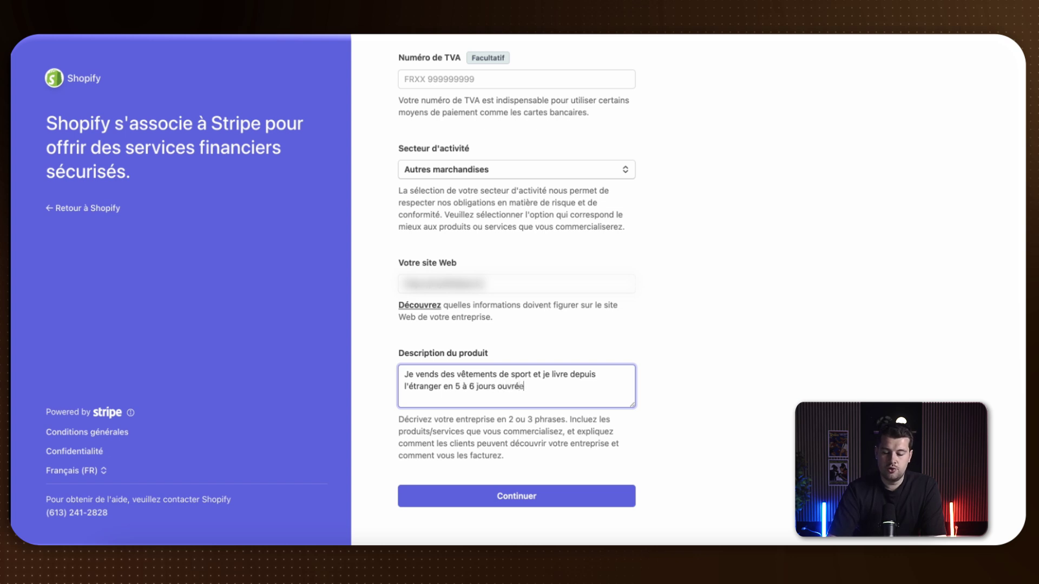
key(BackSpace)
text(s au domicile)
key(BackSpace)
key(BackSpace)
key(BackSpace)
text(ile)
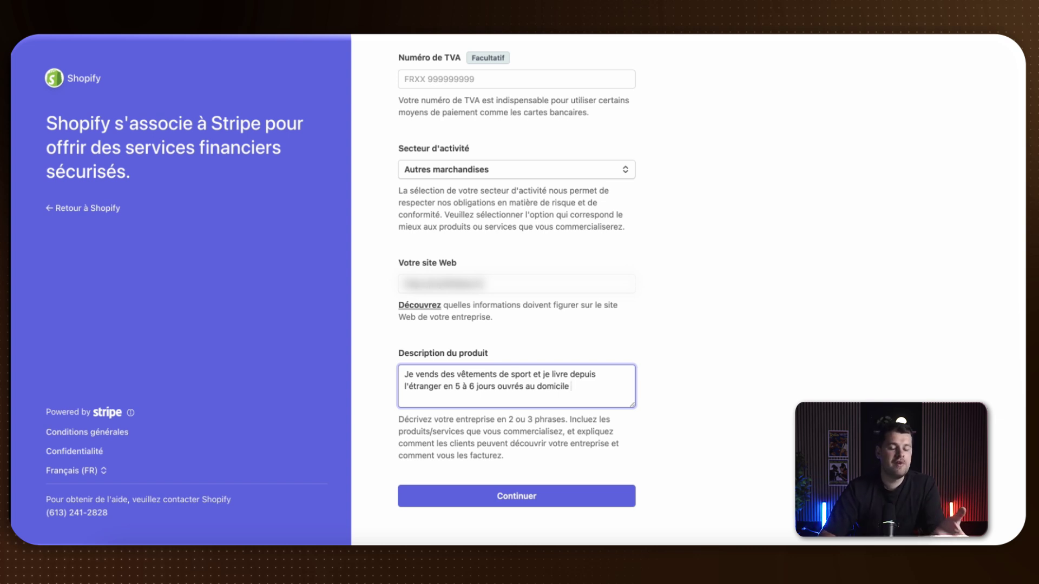
Step: Set the payout schedule to automatic, every day (Automatique chaque jour)
click(497, 493)
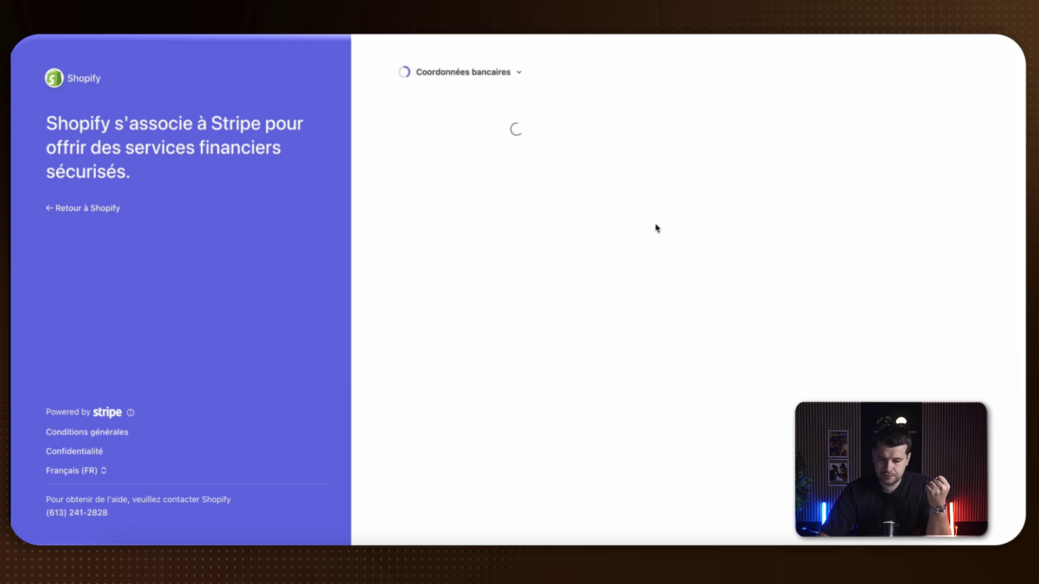
scroll(594, 269, down, 5)
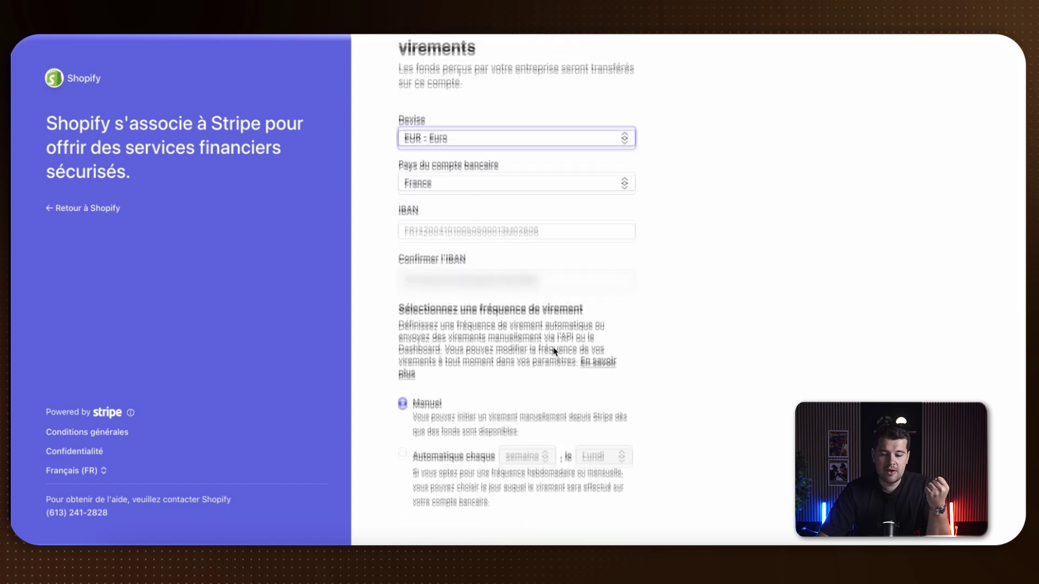
scroll(508, 176, down, 4)
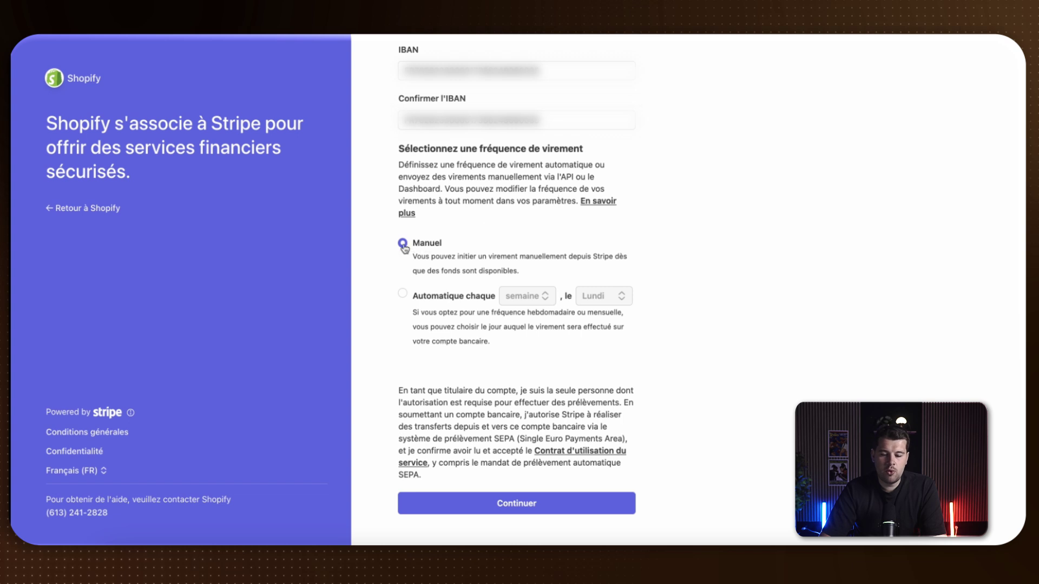
click(436, 299)
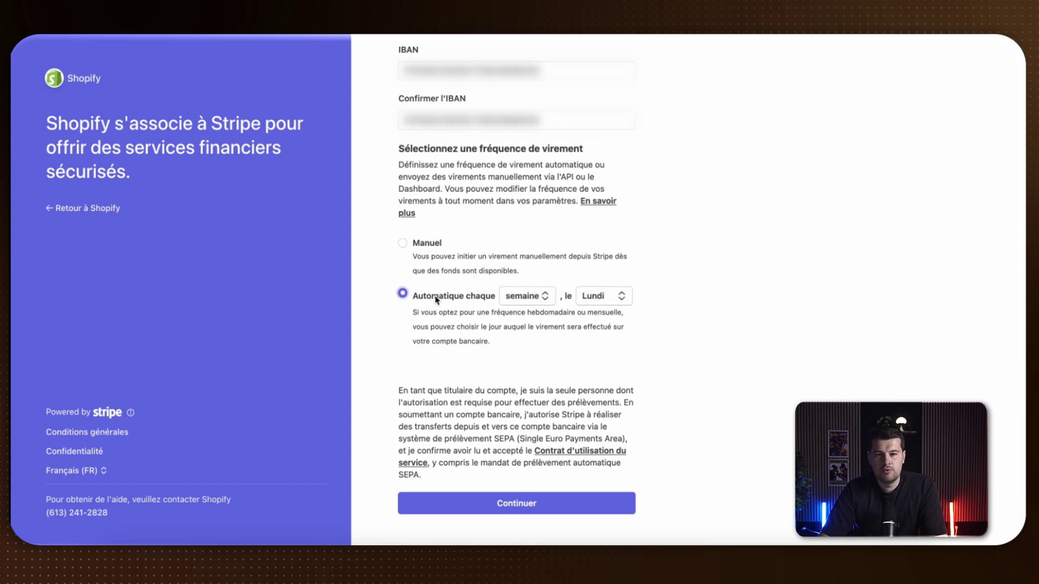
click(525, 297)
click(524, 283)
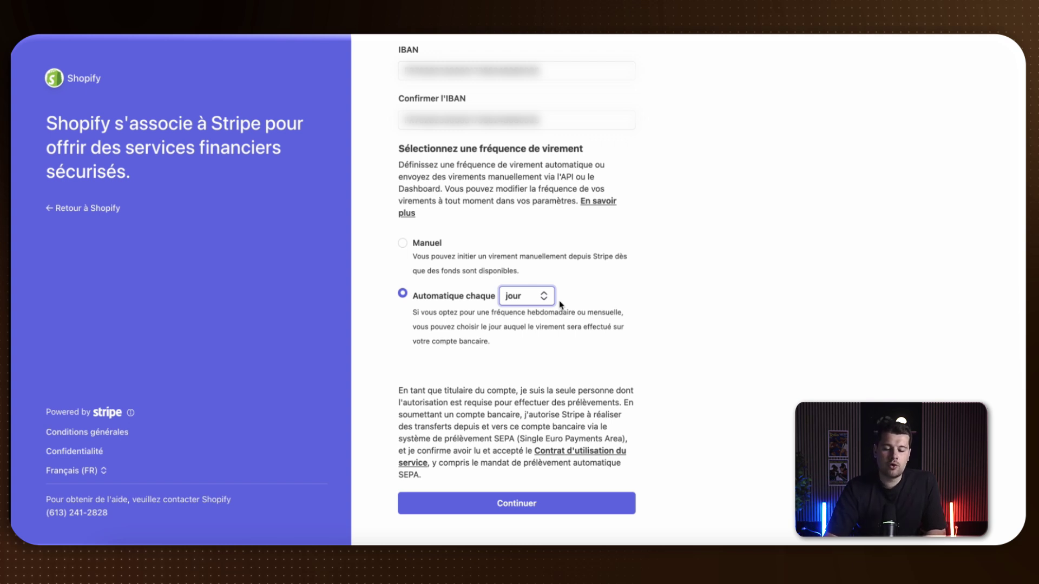
click(470, 300)
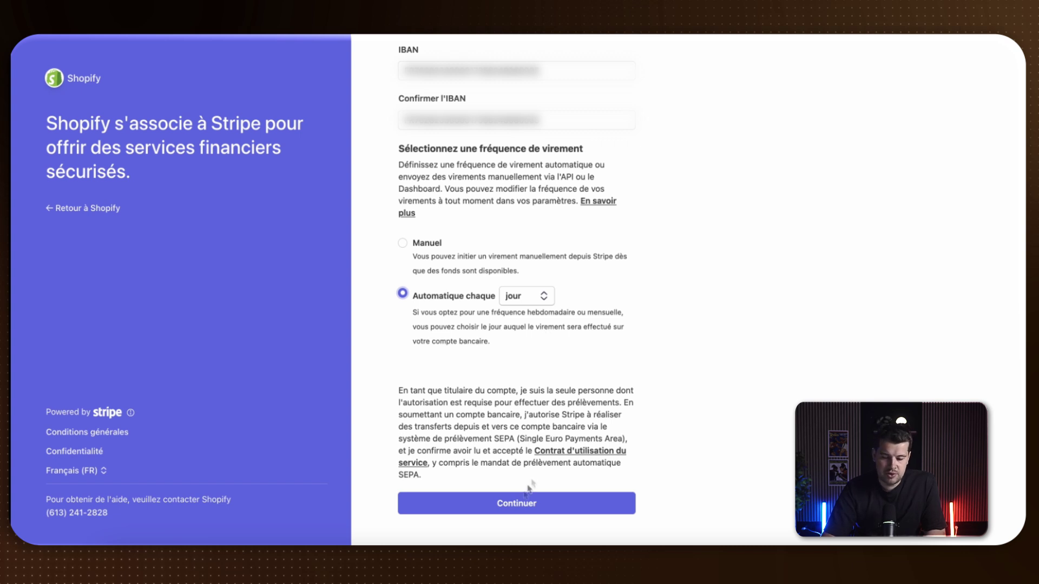
Step: Set the statement descriptor to 'mabelleboutique' and the short descriptor to 'bellebouti'
click(515, 503)
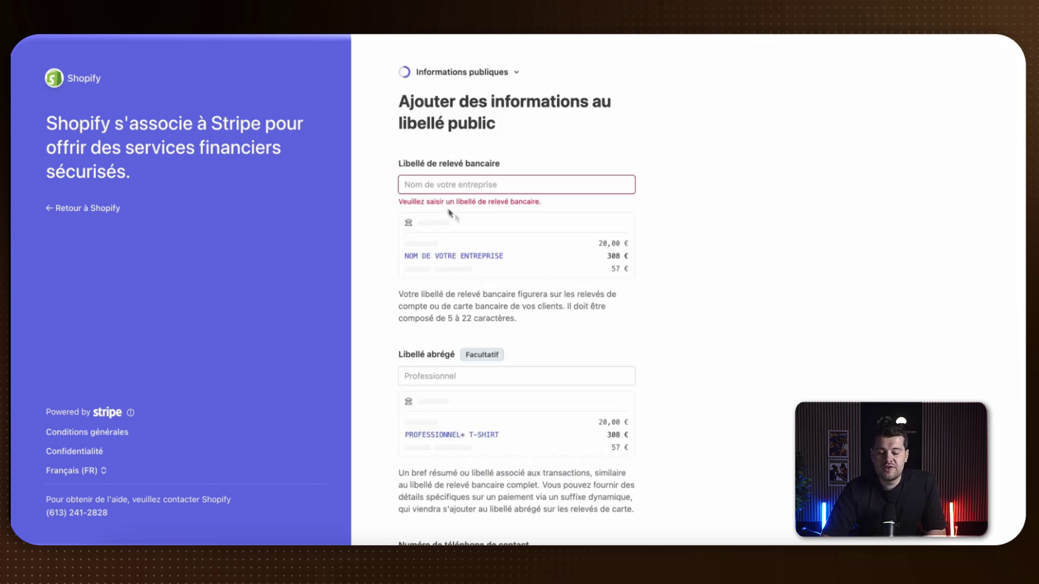
drag(405, 257, 503, 259)
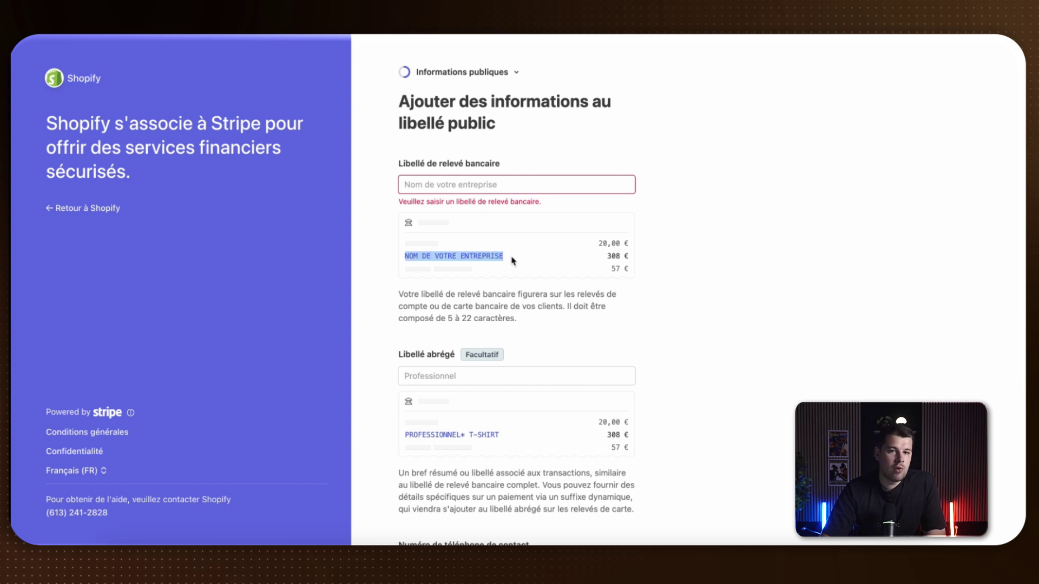
click(511, 184)
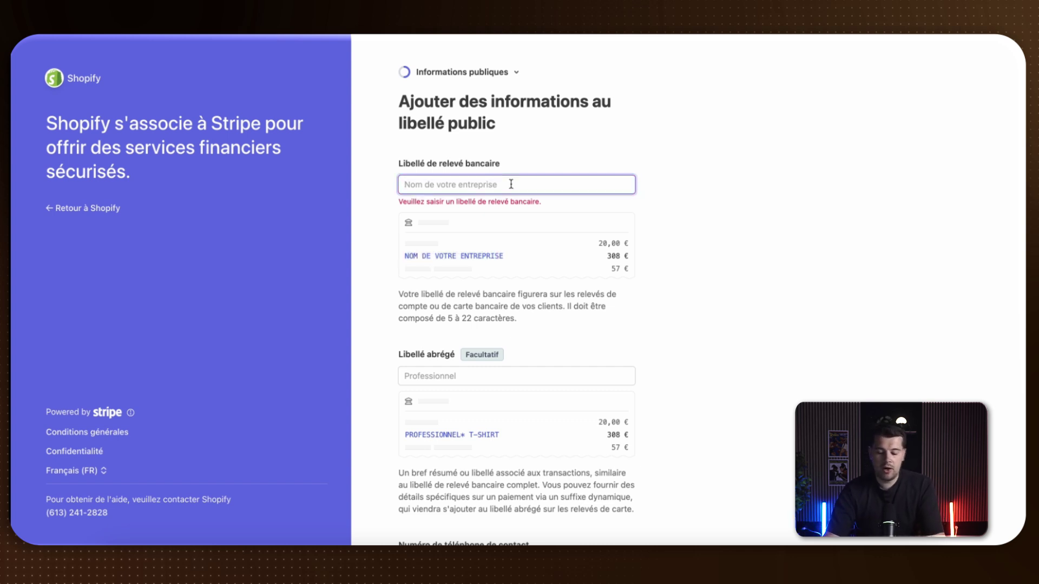
text(mabelleboutique)
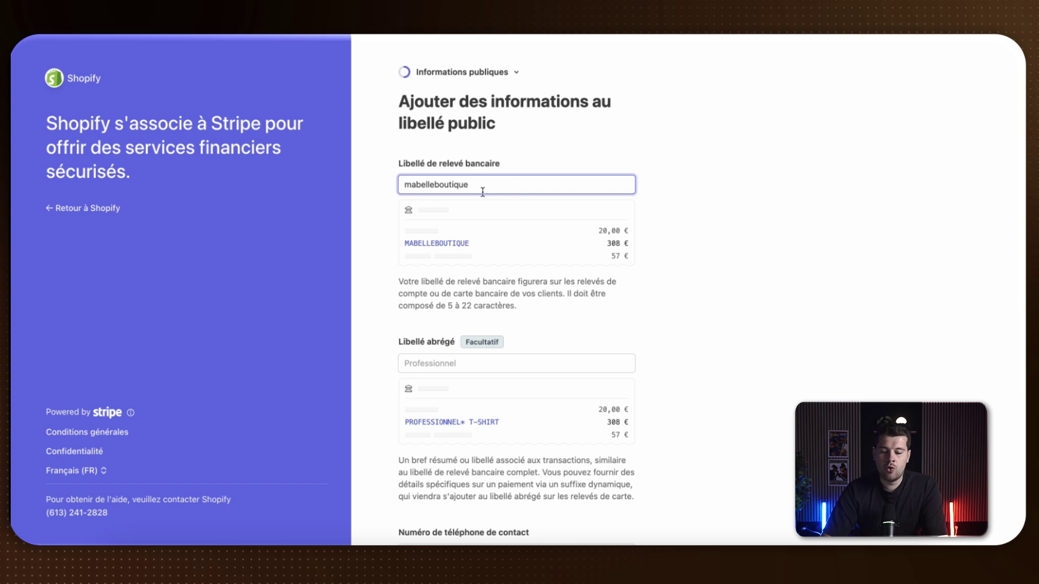
key(ctrl+a)
key(ctrl+c)
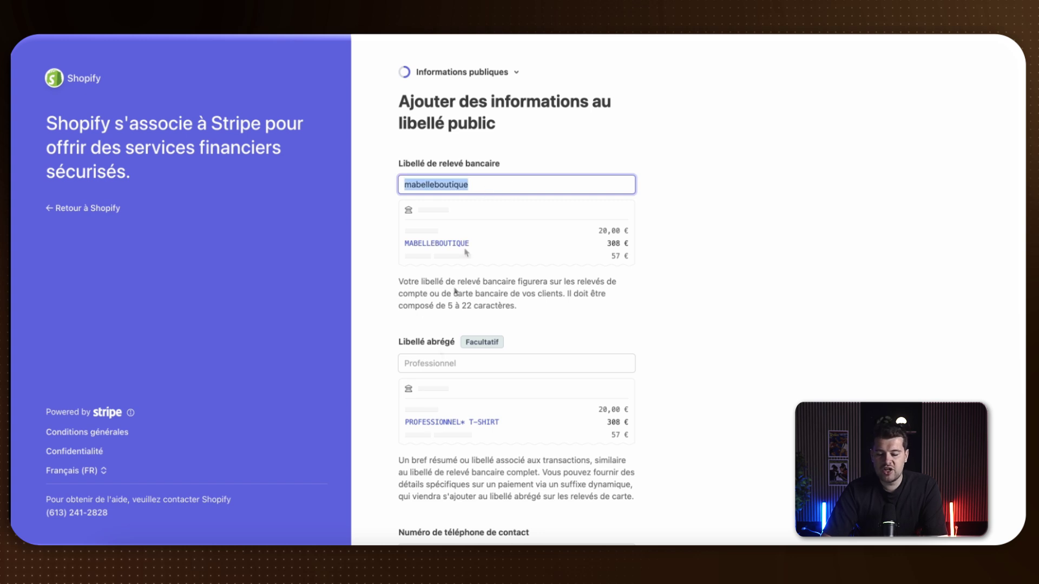
click(470, 363)
key(ctrl+v)
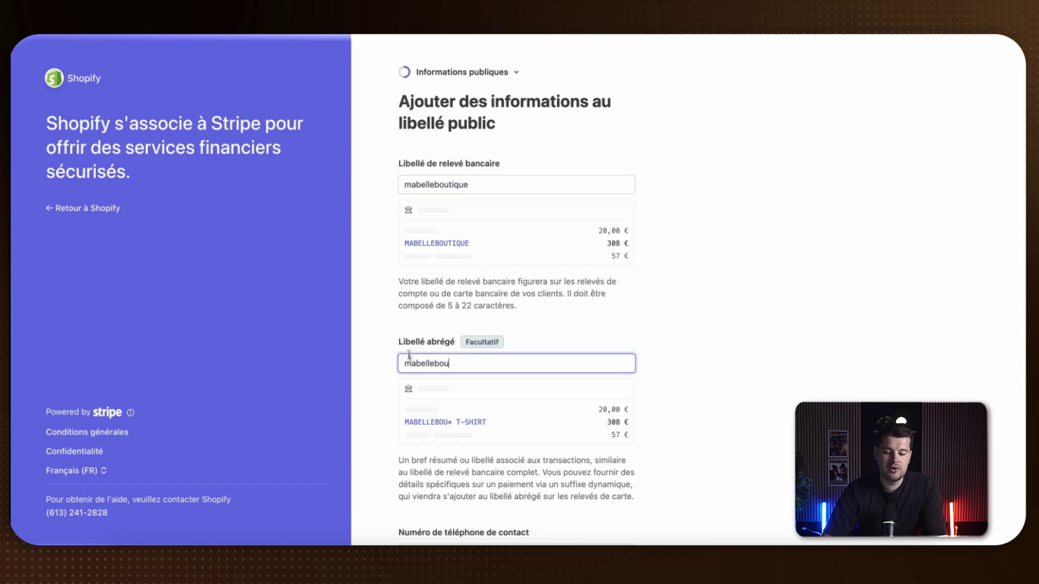
double_click(413, 362)
text(bellebouti)
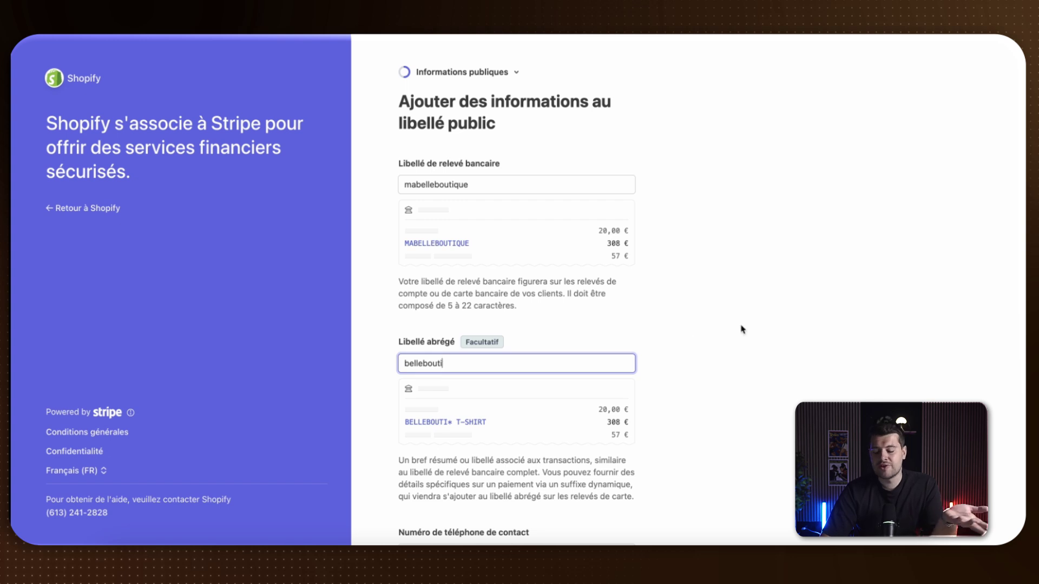
Step: Enter the contact phone number and keep it shown on receipts
scroll(742, 329, down, 5)
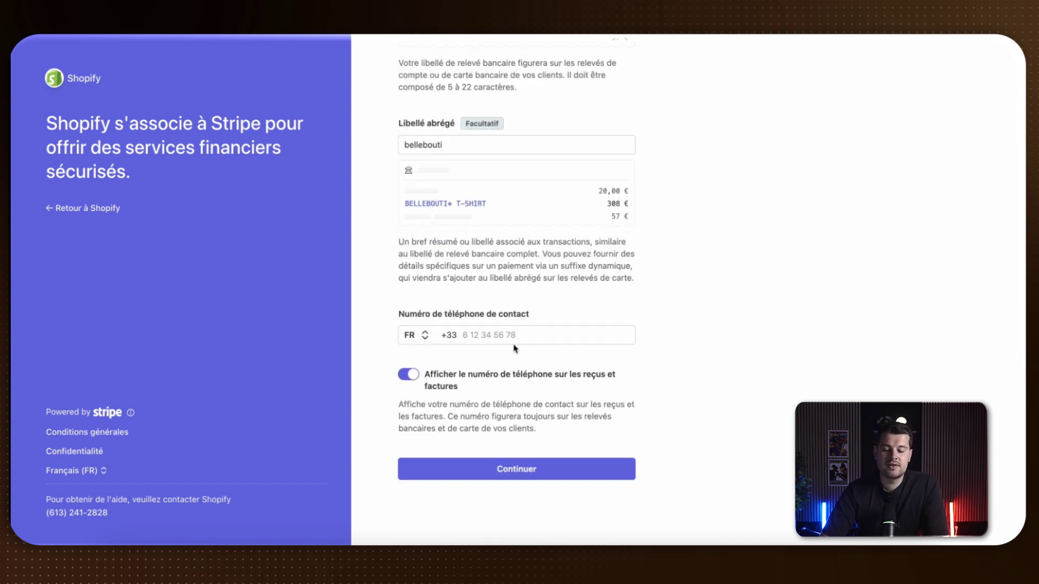
click(515, 338)
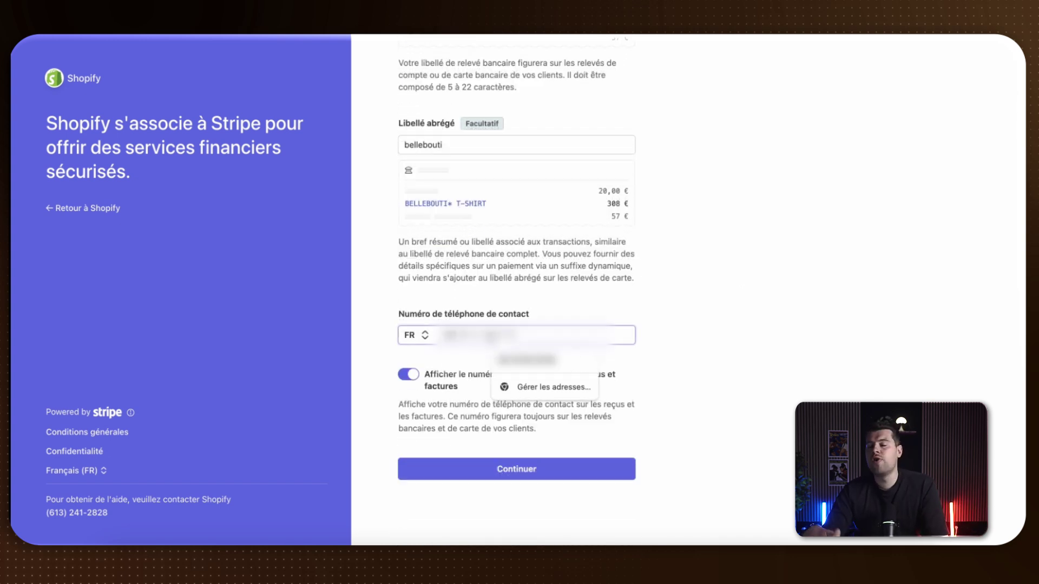
click(789, 285)
click(463, 340)
text(612345678)
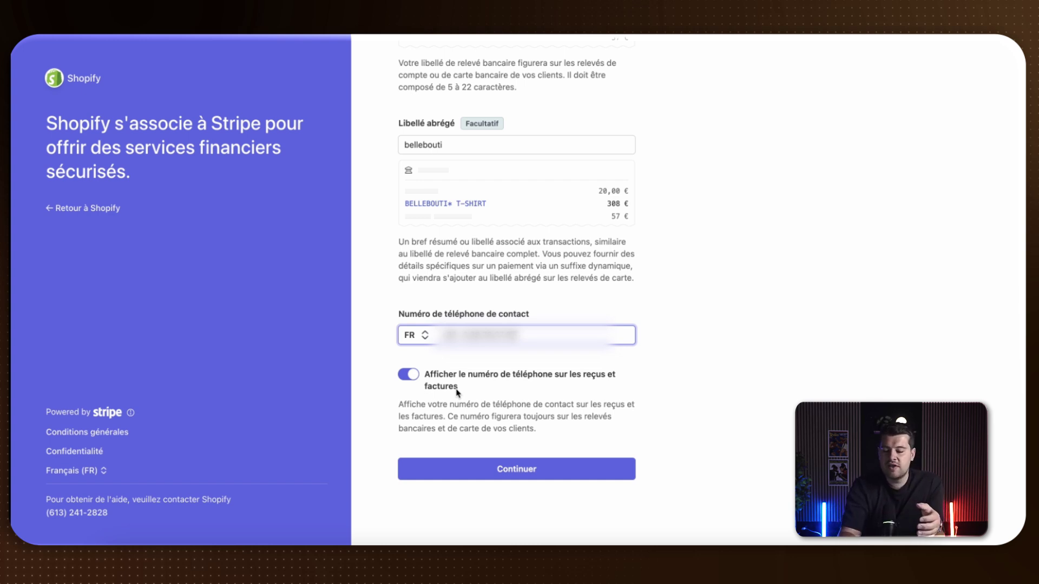
click(408, 374)
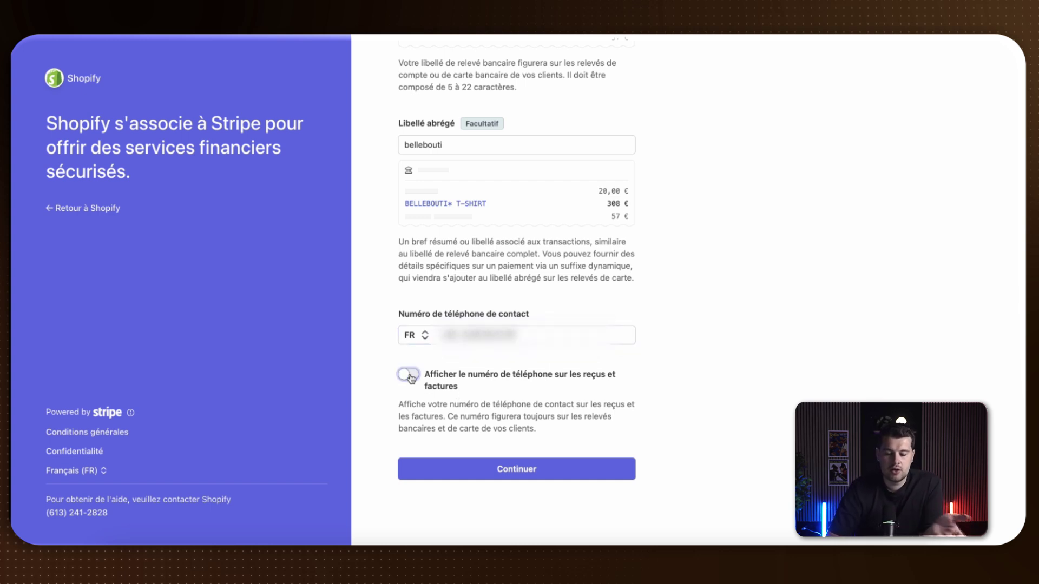
click(408, 374)
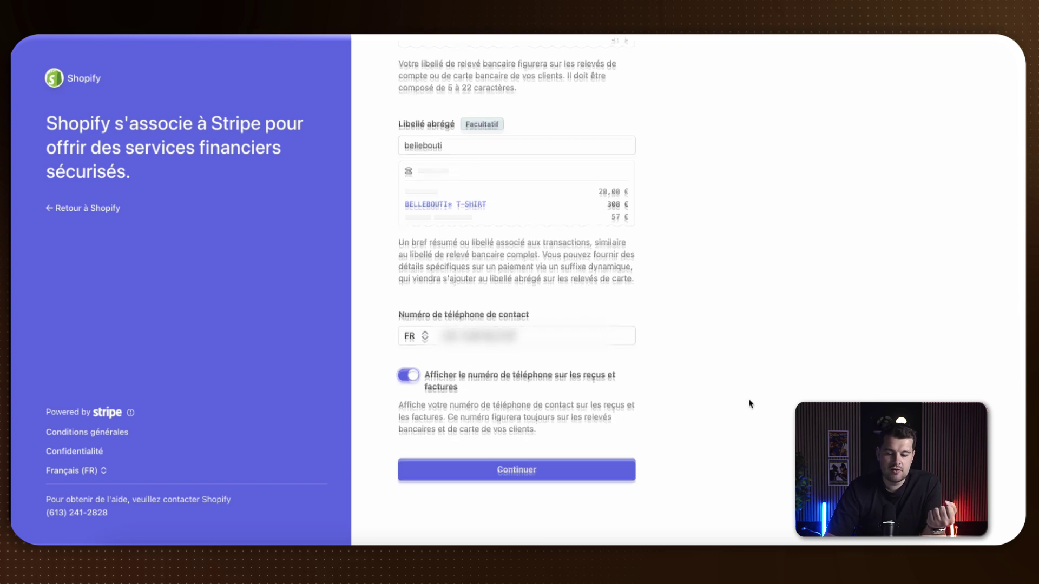
scroll(749, 401, down, 1)
Step: Submit the public details and decline the Stripe Climate contribution with Non merci
click(562, 445)
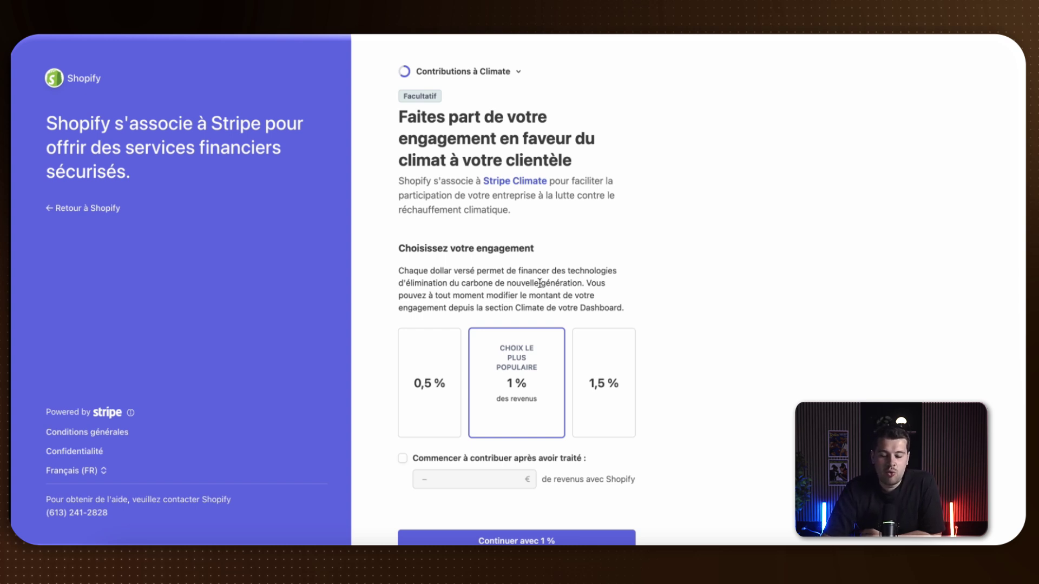
click(425, 379)
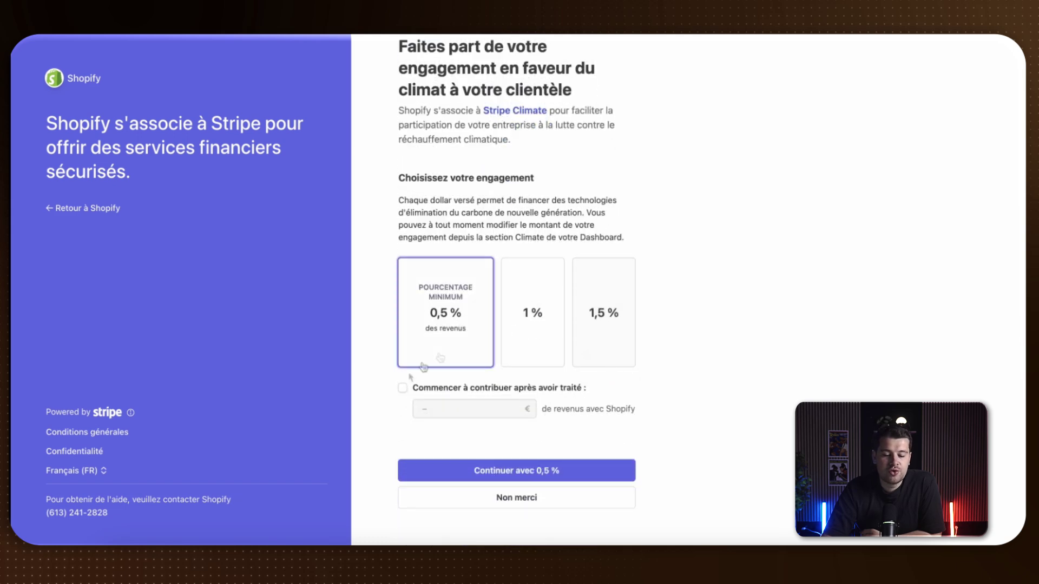
click(521, 496)
Step: Skip the Stripe Tax subscription for now ('Pas pour l'instant')
scroll(551, 315, down, 2)
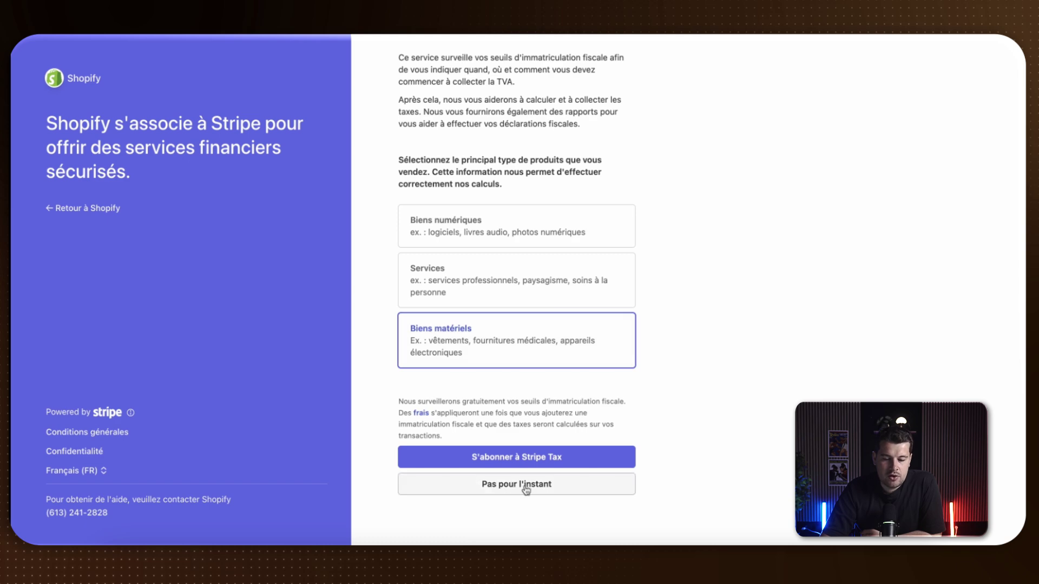
scroll(579, 443, up, 2)
scroll(519, 165, down, 1)
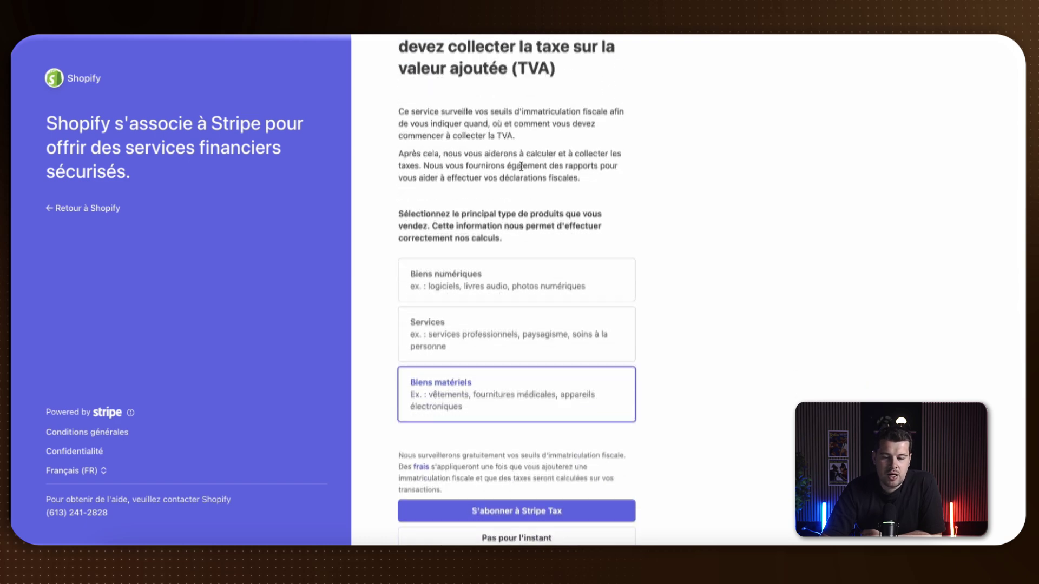
scroll(491, 196, up, 1)
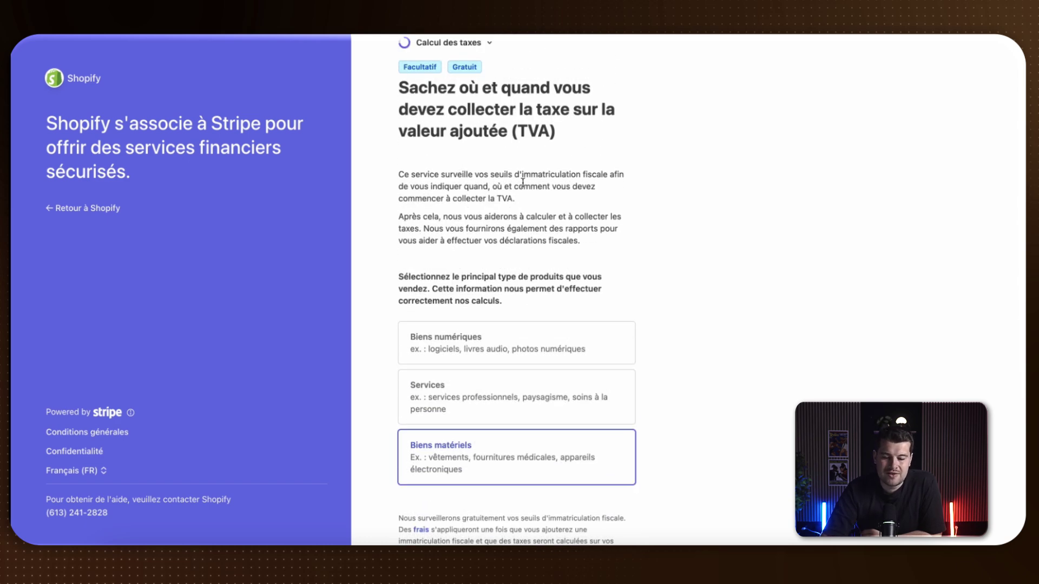
scroll(523, 182, down, 5)
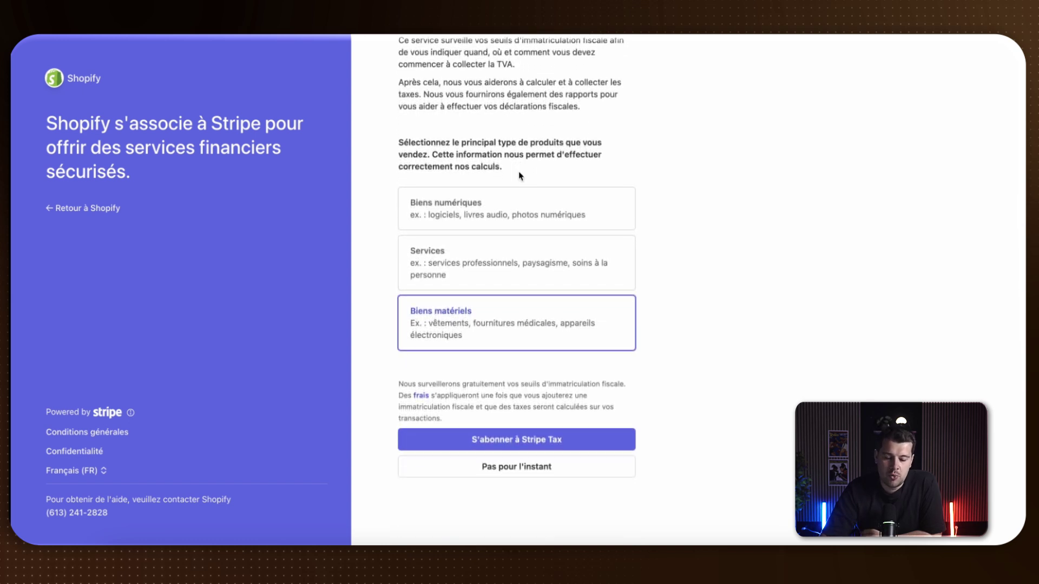
click(519, 470)
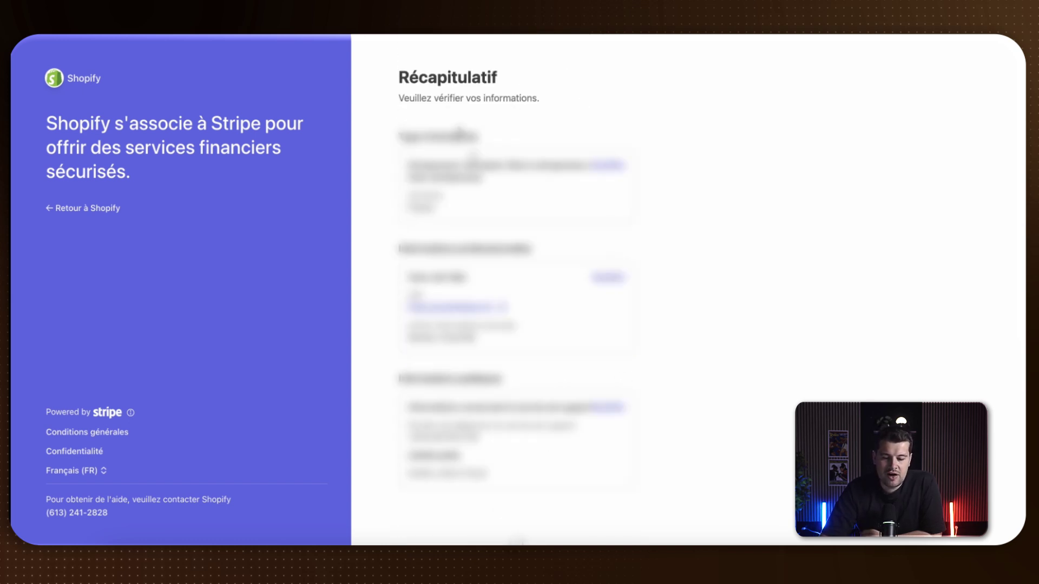
Step: Scroll the Récapitulatif summary down to the connected-account consent text and the Accepter et envoyer button
scroll(505, 184, down, 10)
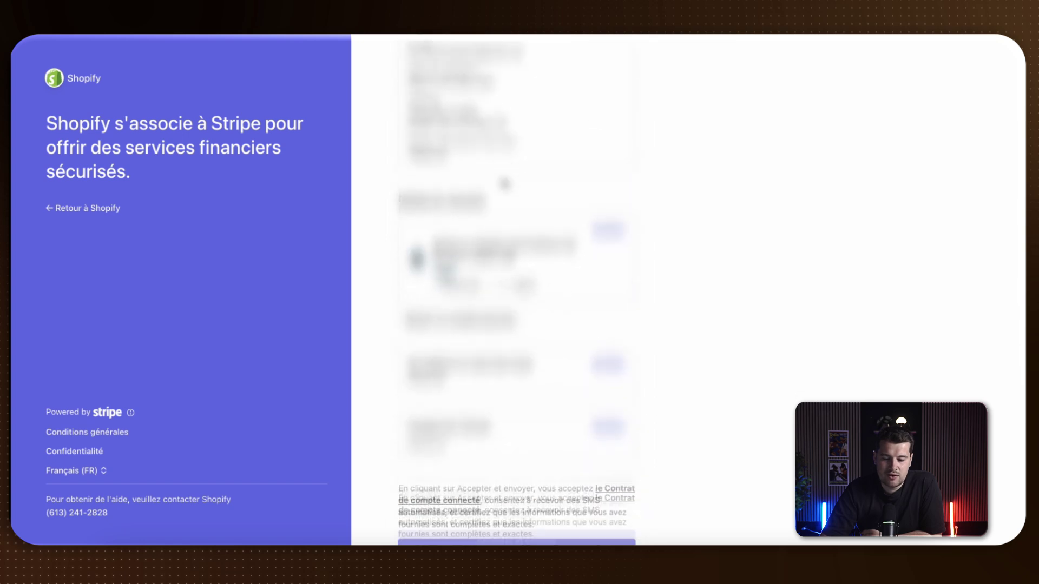
scroll(505, 184, down, 2)
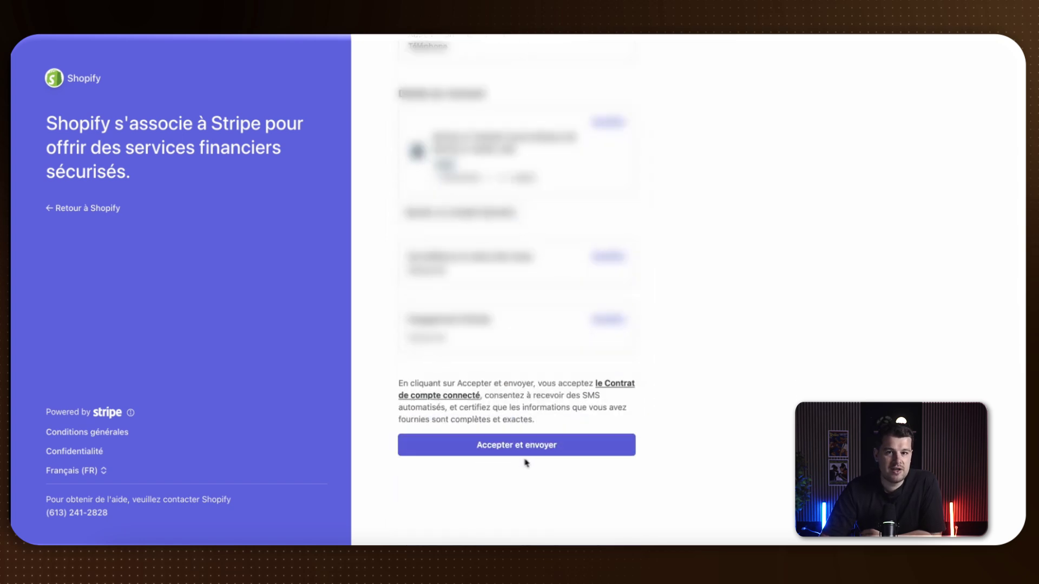